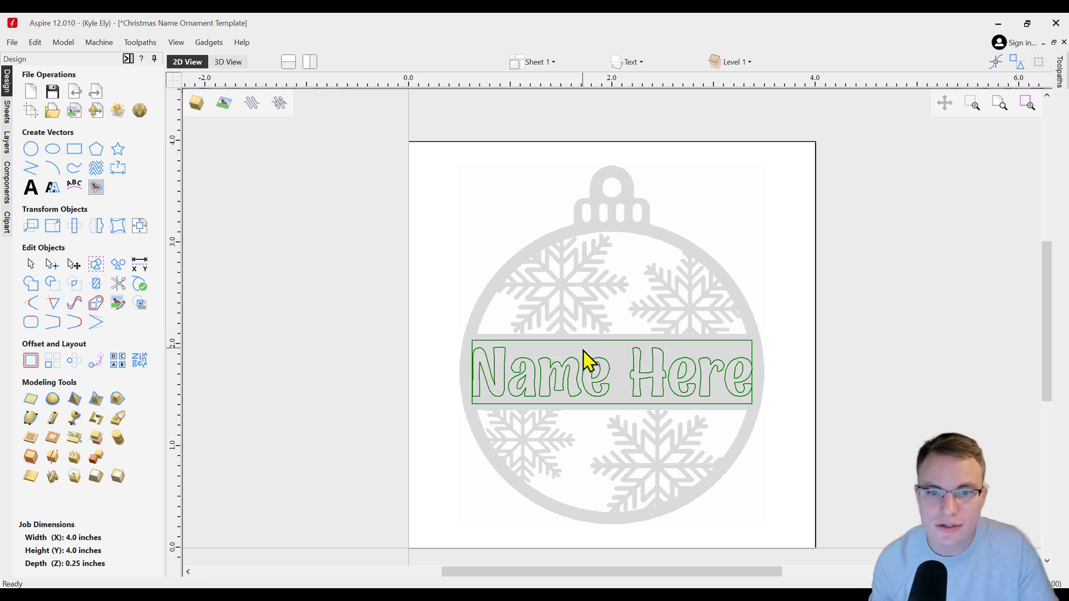
Inspect the ornament in 3D preview, orbiting and zooming to a tilted top-down view.
left_click(225, 62)
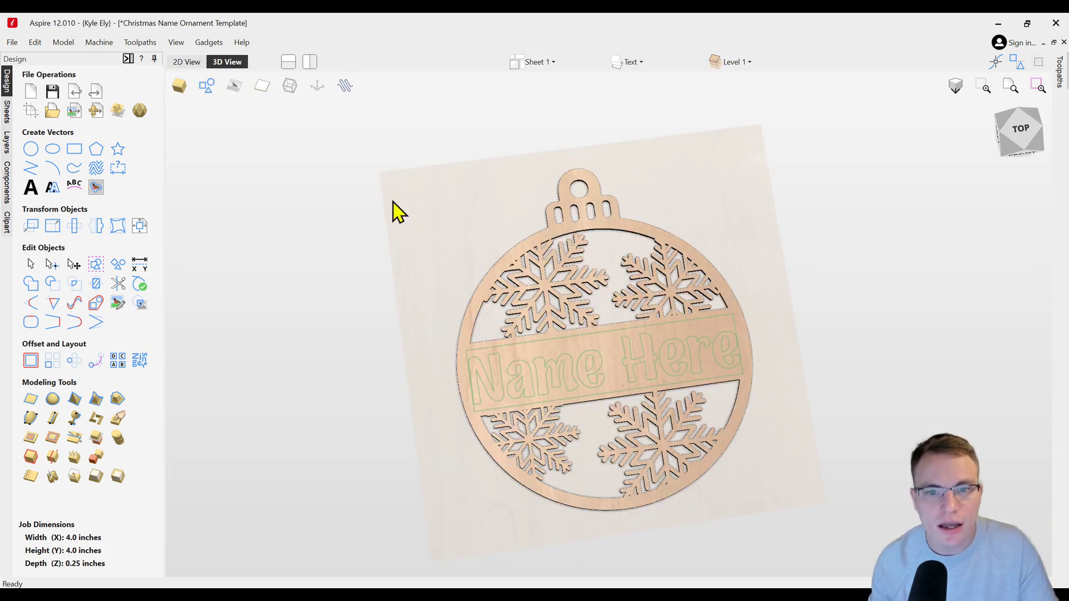
left_click_drag(648, 426, 690, 351)
scroll(733, 382, "up", 3)
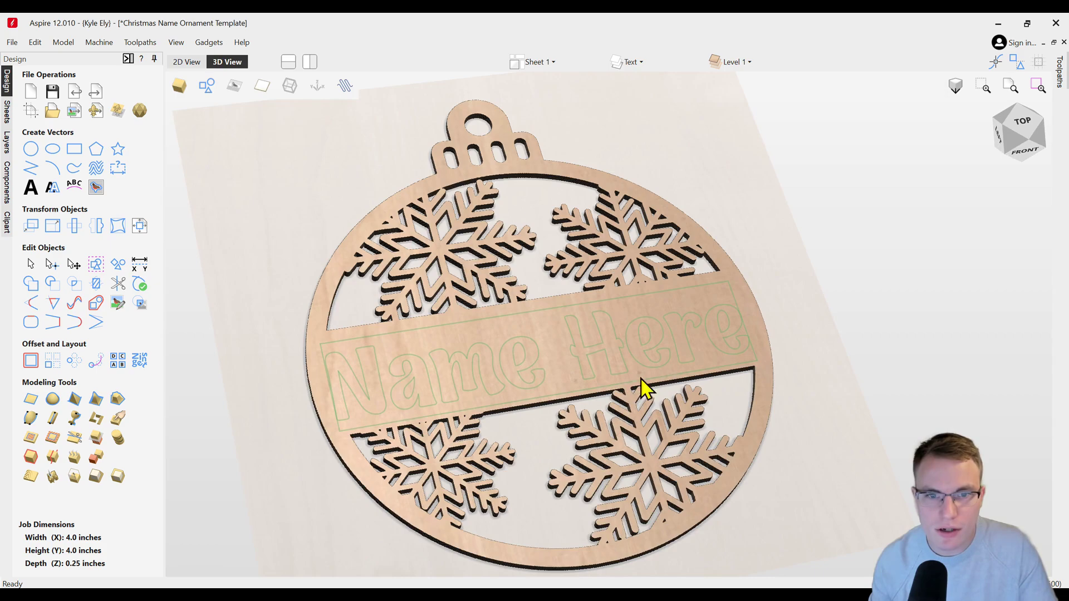
left_click_drag(632, 393, 462, 345)
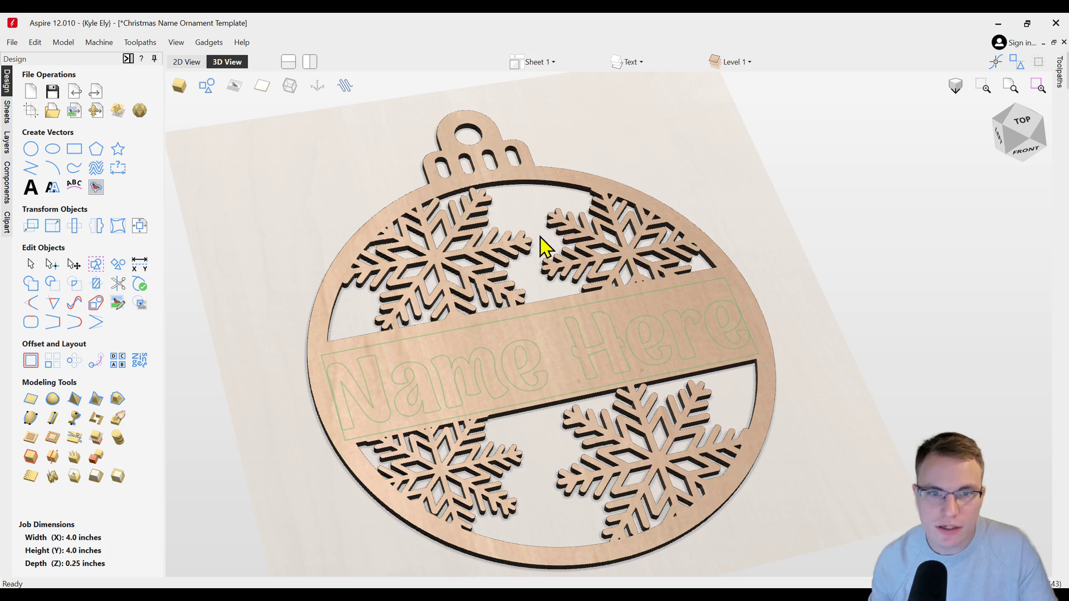
left_click_drag(543, 253, 393, 398)
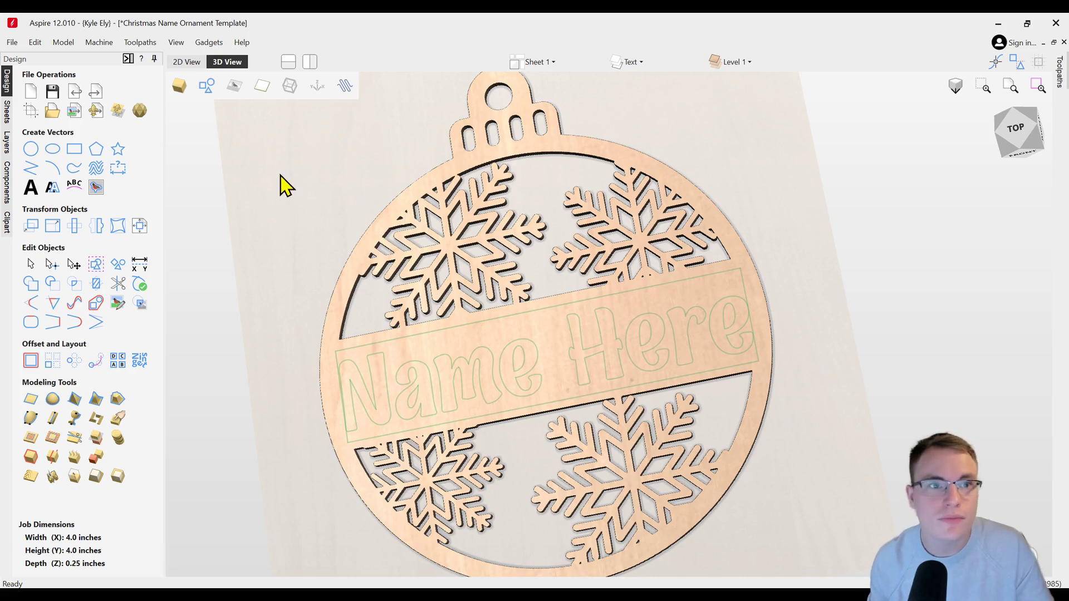
Replace 'Name Here' with 'Bella & Kyle' in the 2D layout, fixing the 'Klye' typo.
left_click(184, 62)
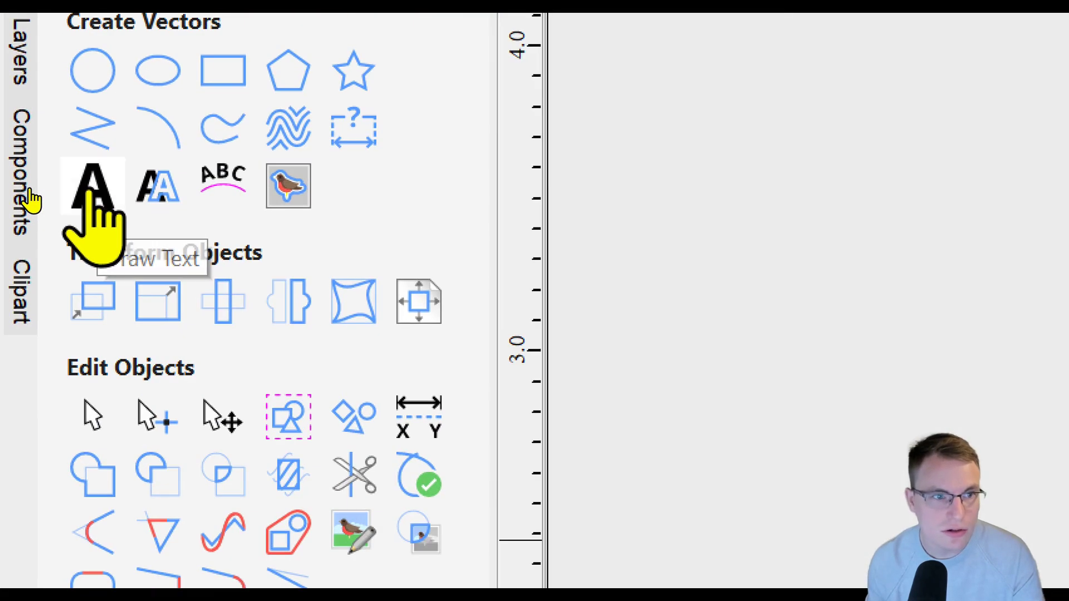
left_click(92, 186)
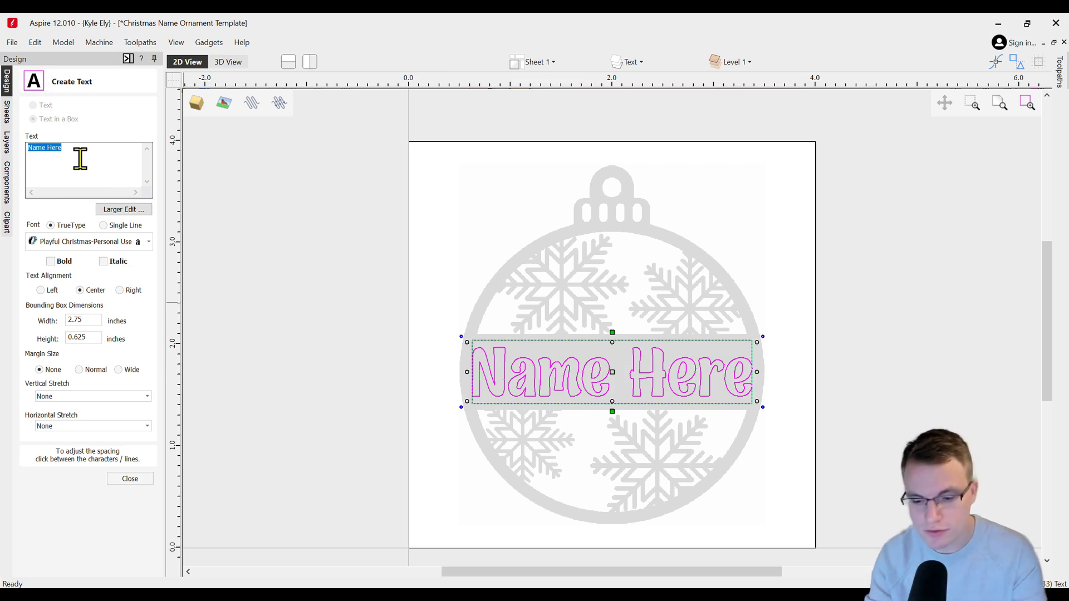
type("Be")
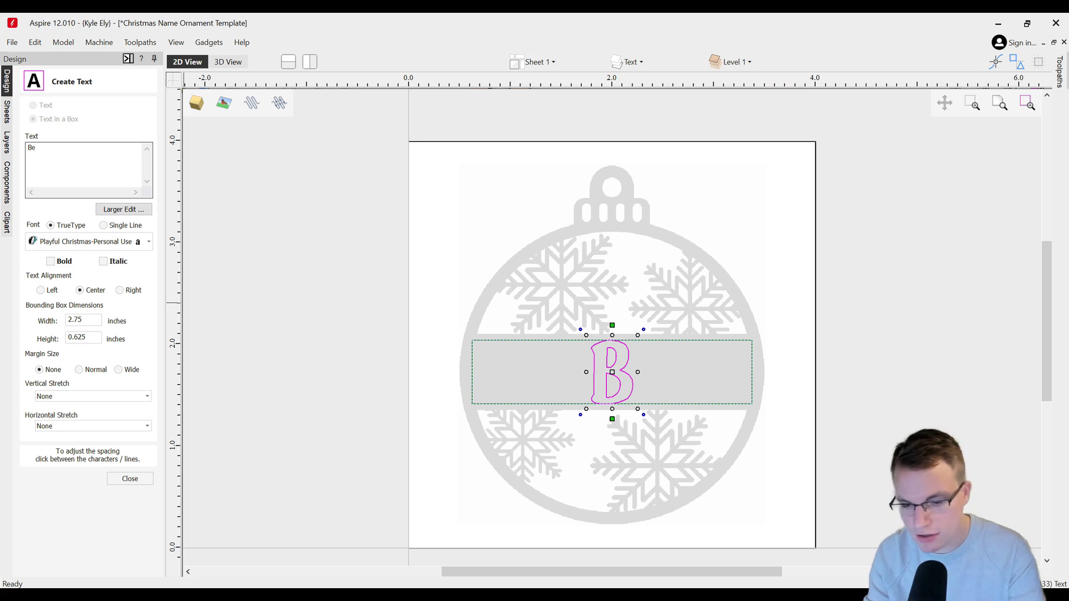
type("lla & K")
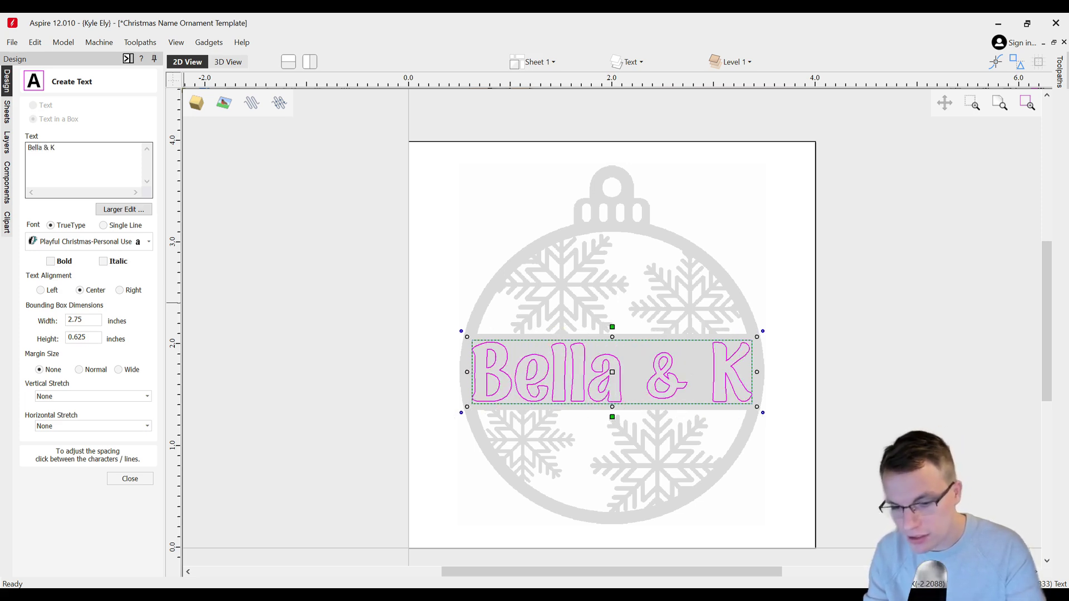
type("lye")
key("BackSpace")
key("BackSpace")
key("BackSpace")
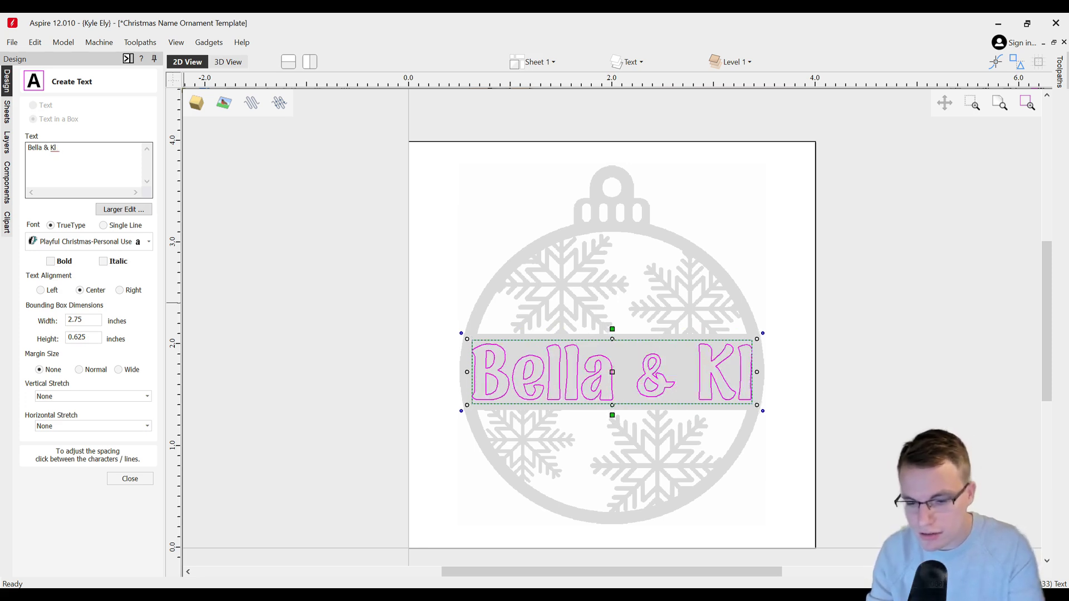
type("yel")
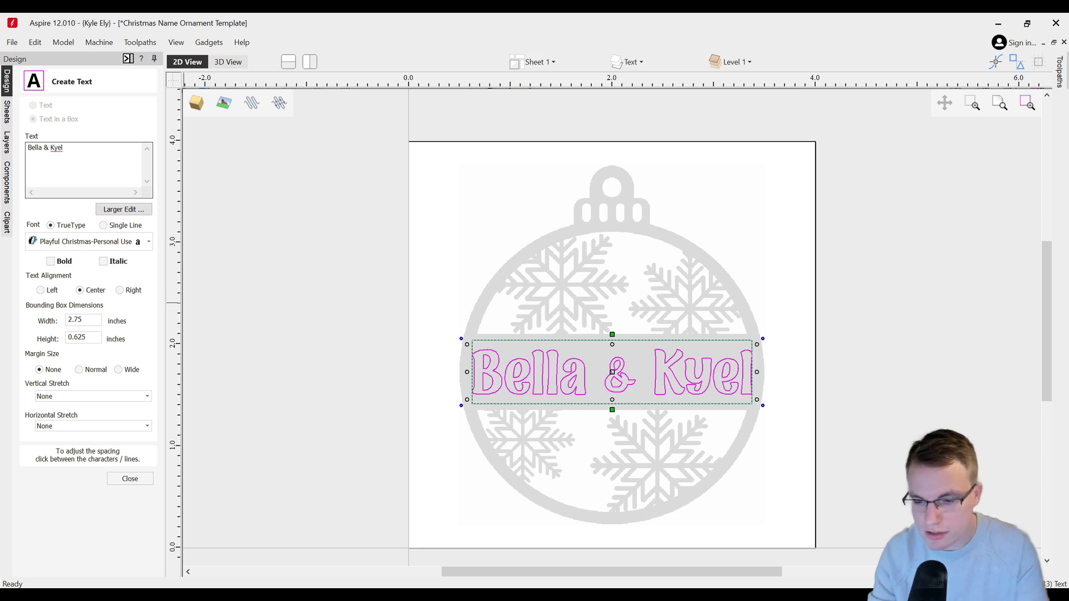
key("BackSpace")
key("BackSpace")
type("le")
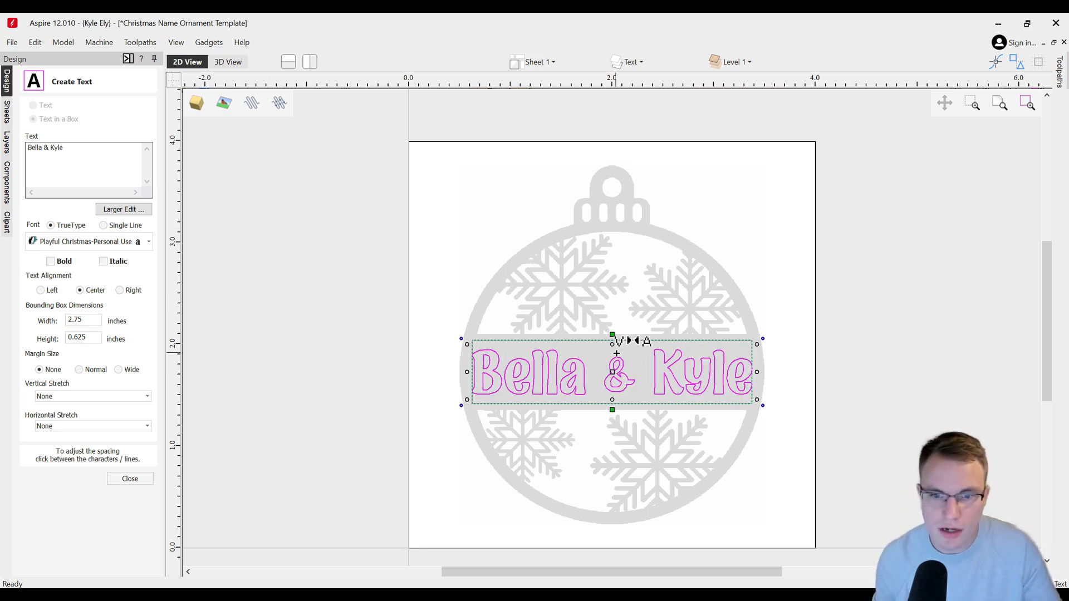
scroll(718, 406, "up", 3)
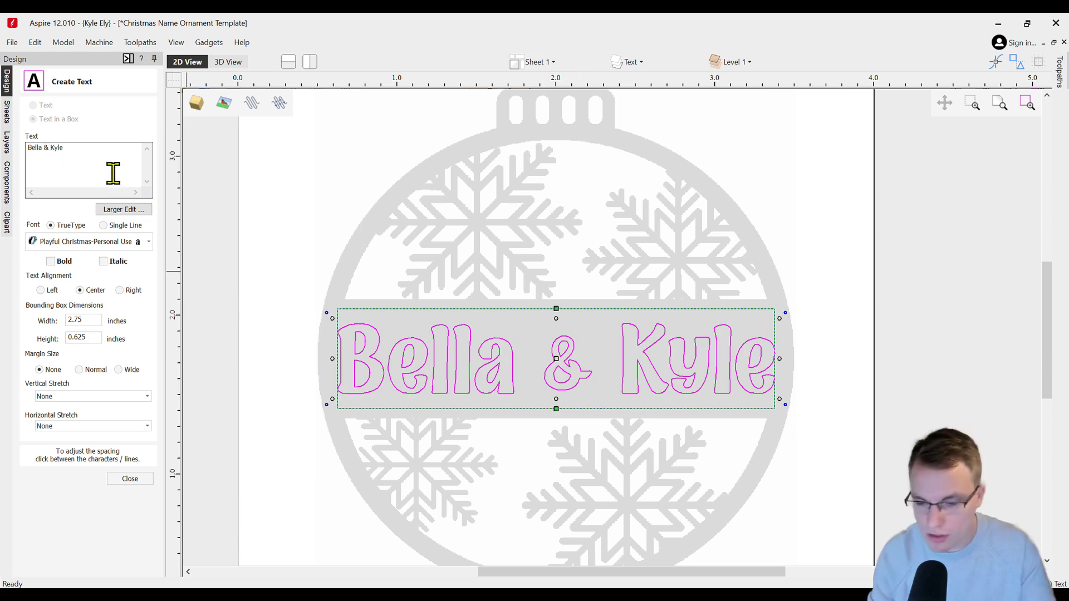
Remove the space before Kyle, widen the letter spacing of Bella&Kyle, and finish the text.
key("BackSpace")
key("BackSpace")
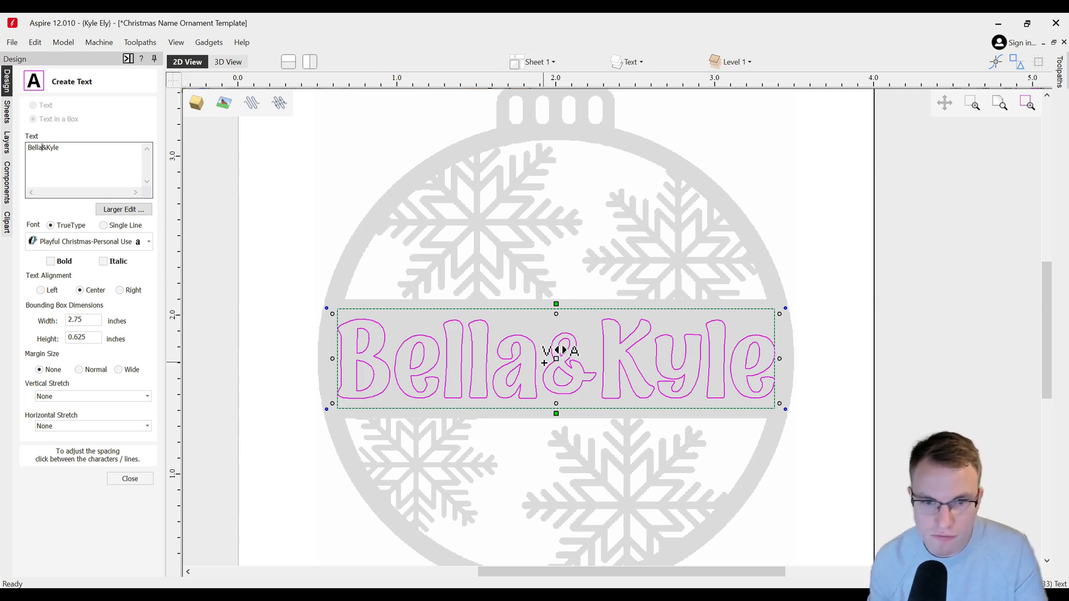
mouse_move(557, 350)
left_mouse_down()
mouse_move(553, 362)
mouse_move(573, 351)
left_mouse_up()
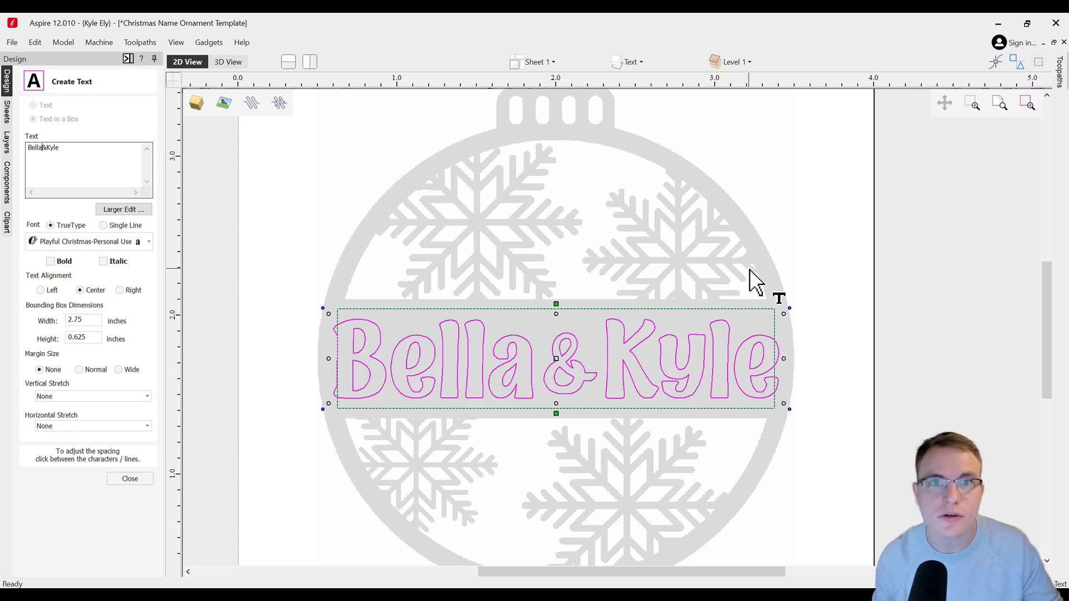
left_click(129, 480)
Select the Bella&Kyle text and view the ornament in 3D, tilted toward the front.
left_click(390, 289)
scroll(419, 345, "up", 2)
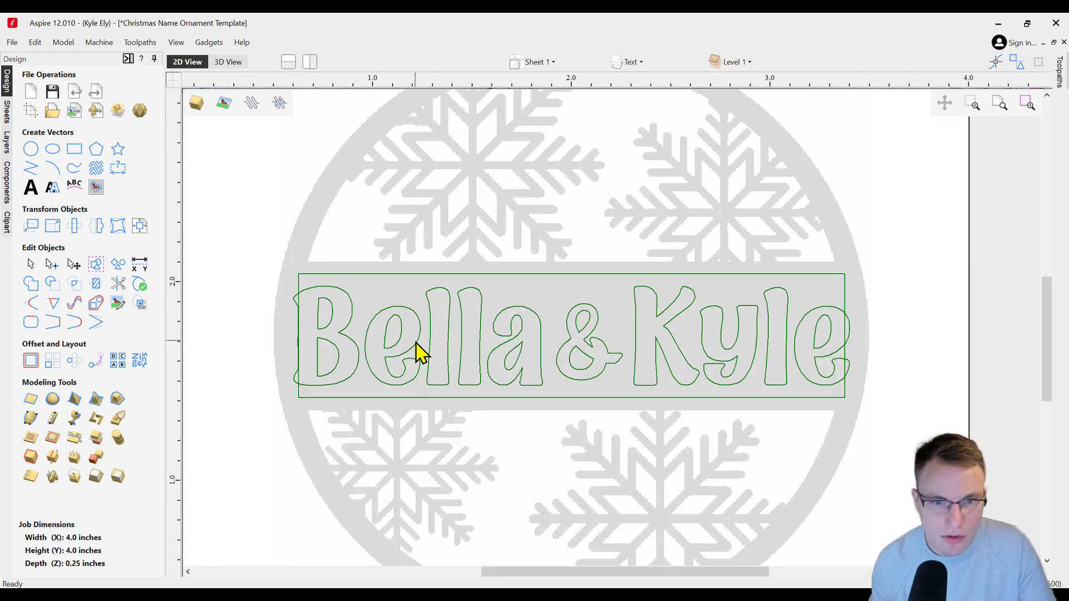
left_click(467, 287)
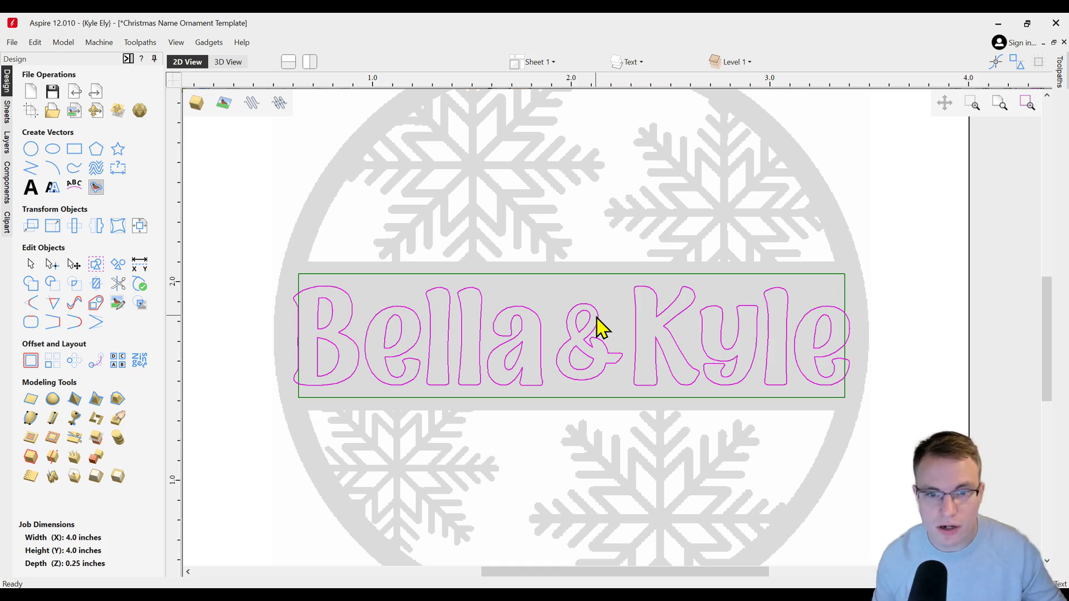
scroll(542, 342, "down", 1)
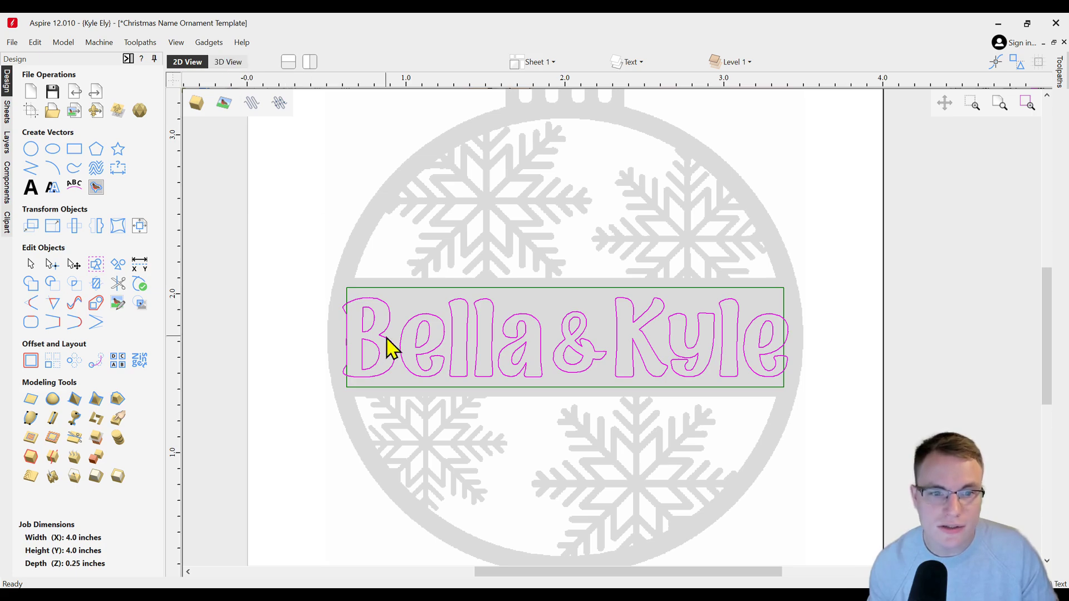
left_click(228, 63)
left_click_drag(466, 239, 529, 257)
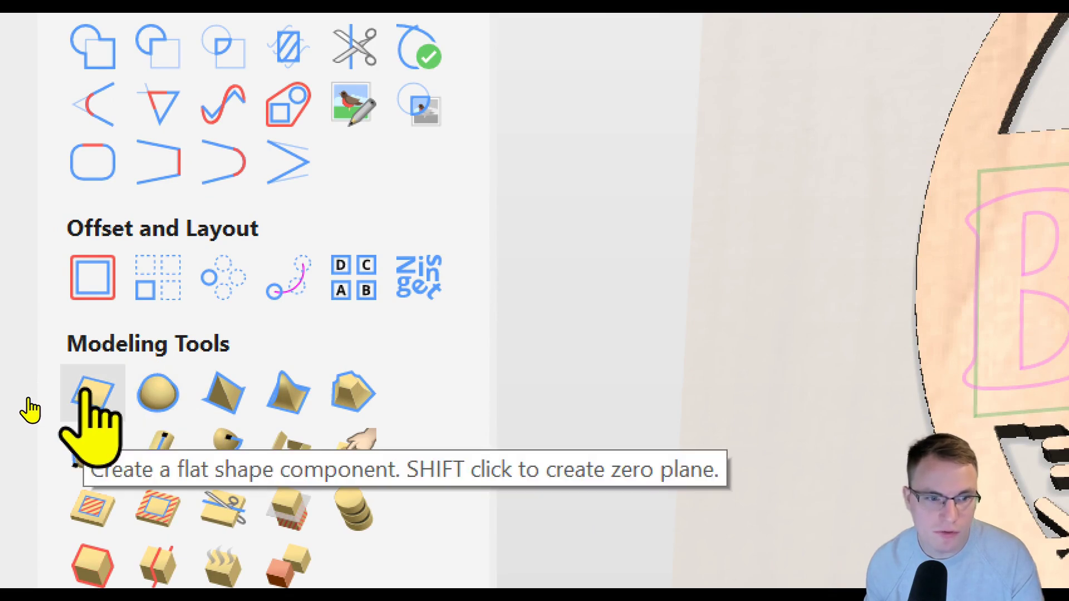
Raise the Bella & Kyle text as a flat plane component with 0.05 inch base height.
left_click(89, 392)
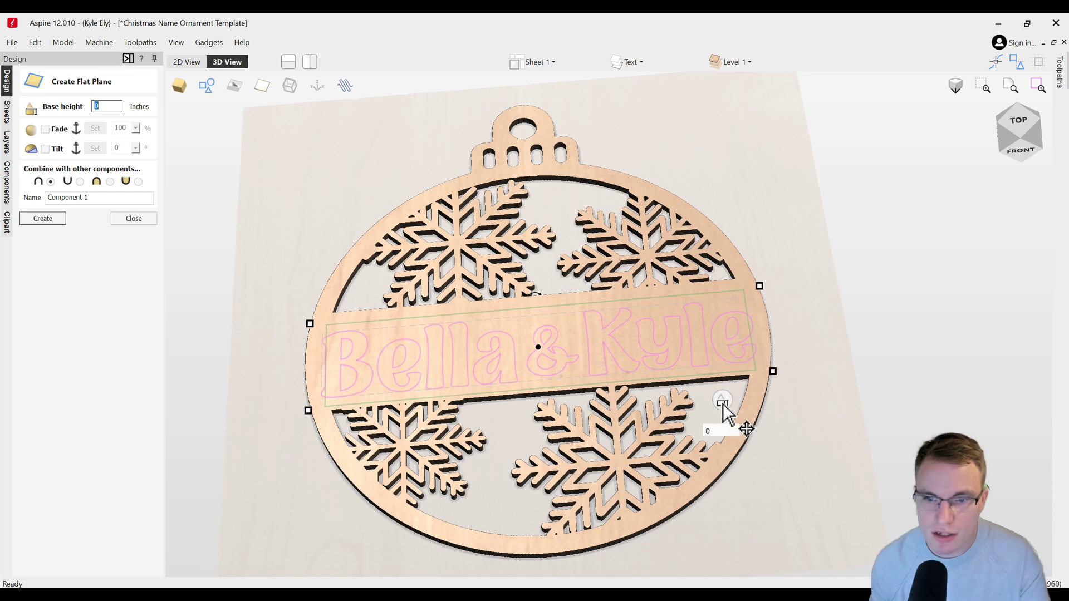
left_click_drag(725, 394, 732, 377)
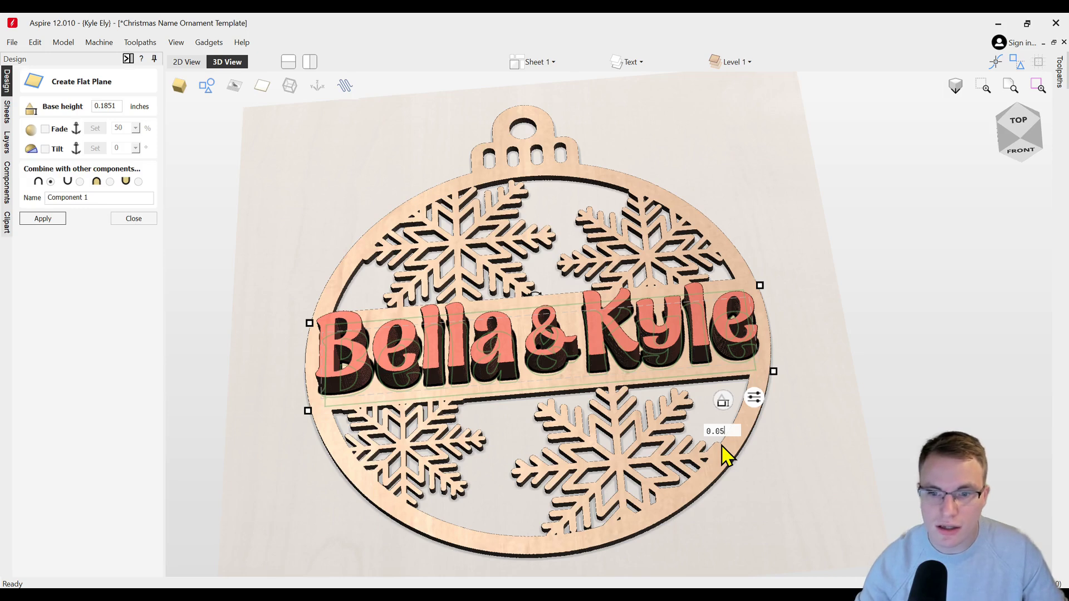
key("Return")
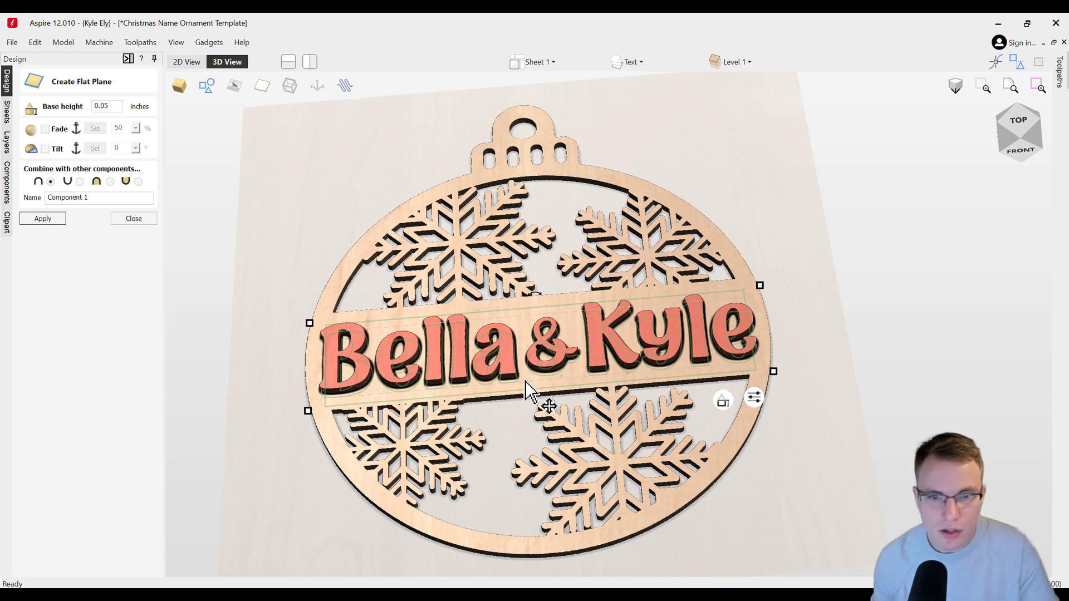
scroll(545, 376, "up", 3)
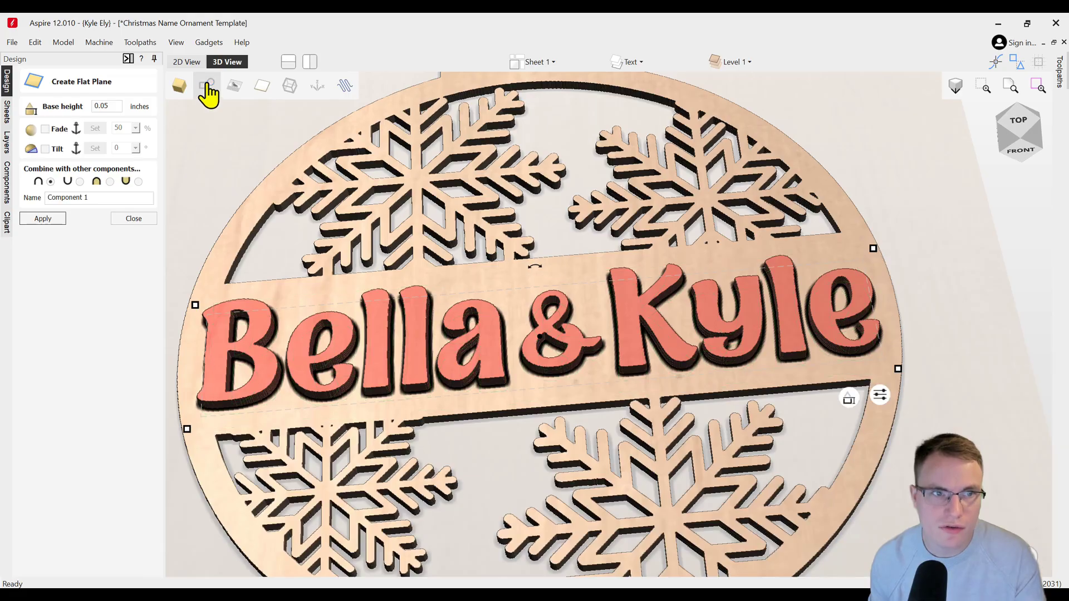
left_click_drag(449, 412, 591, 378)
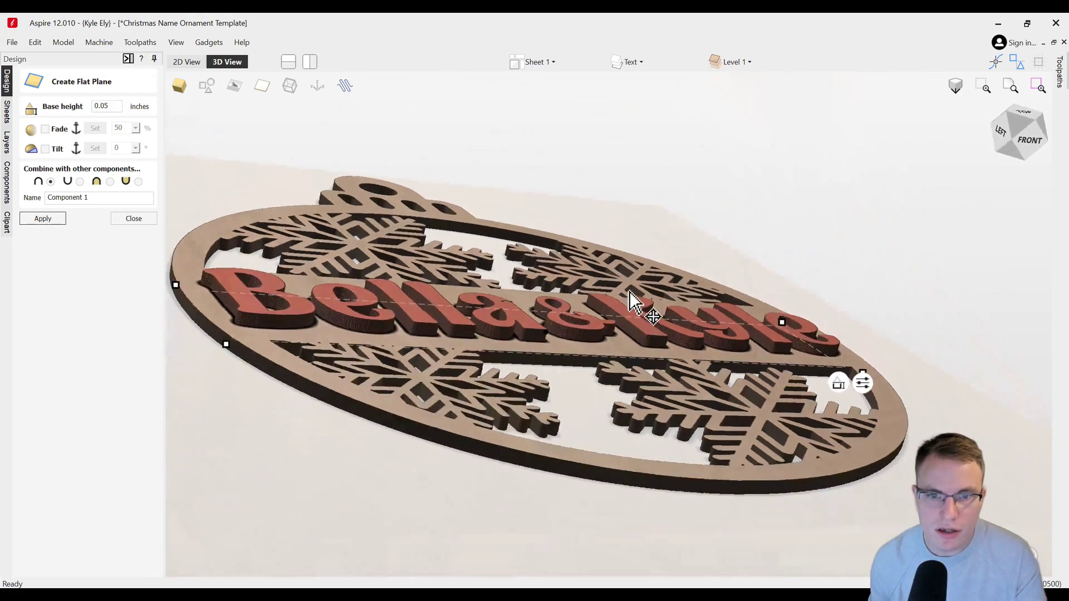
left_click_drag(635, 304, 601, 429)
key("Escape")
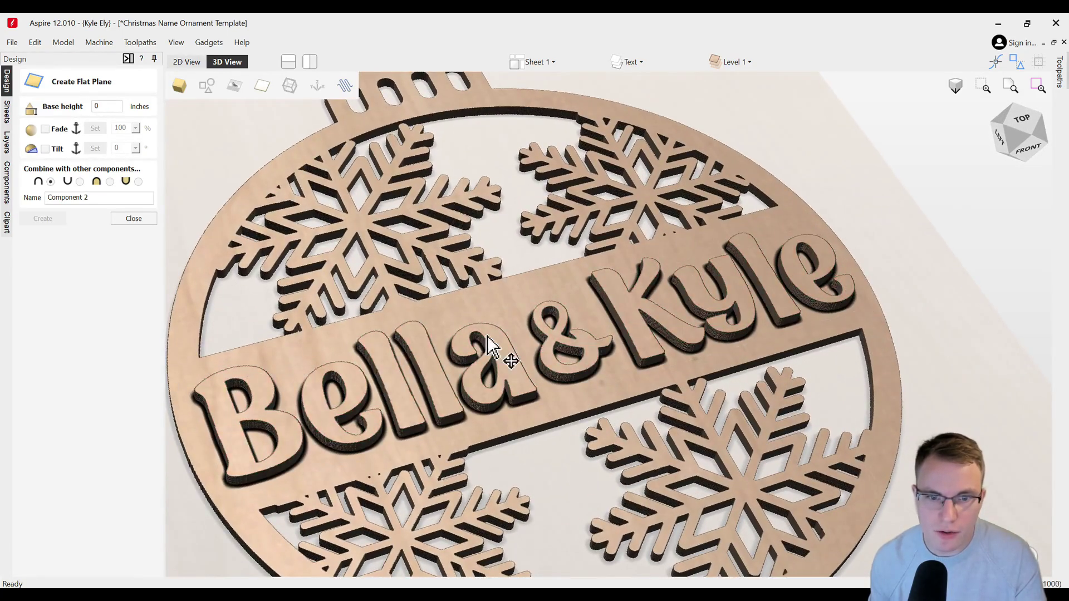
scroll(482, 315, "down", 5)
left_click_drag(625, 302, 569, 305)
left_click(573, 305)
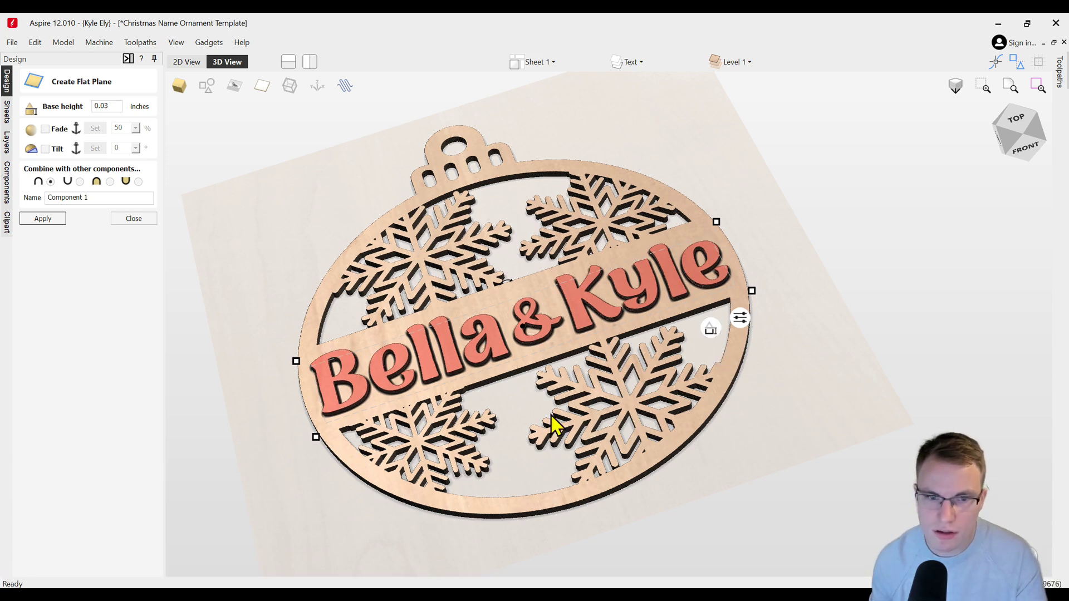
left_click(511, 415)
left_click_drag(507, 406, 497, 348)
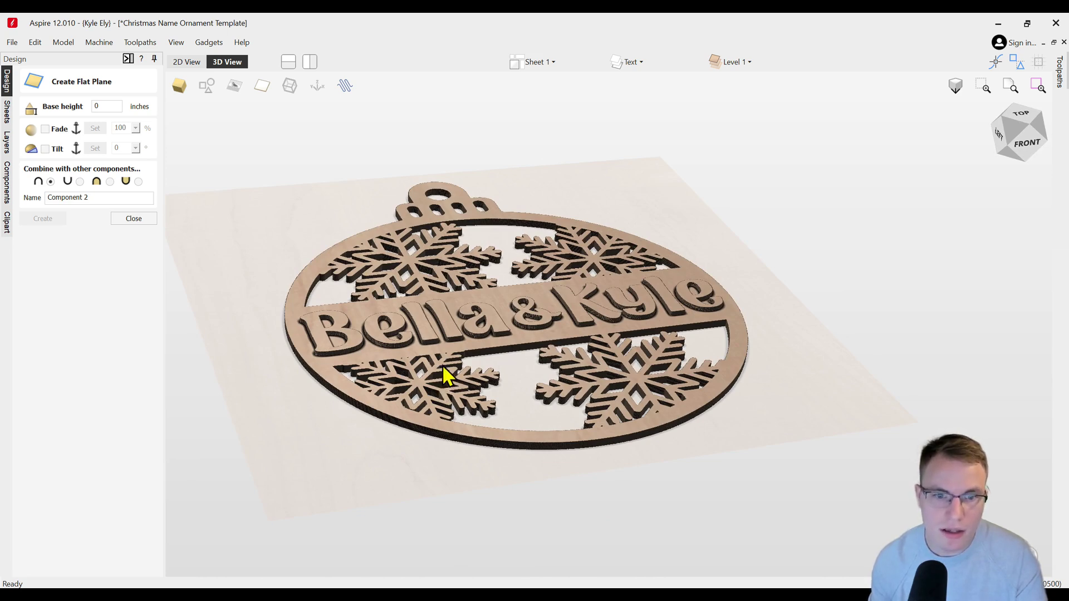
Close the flat plane form, trial-raise all components' height, undo it, and orbit to inspect.
left_click(133, 218)
left_click(468, 278)
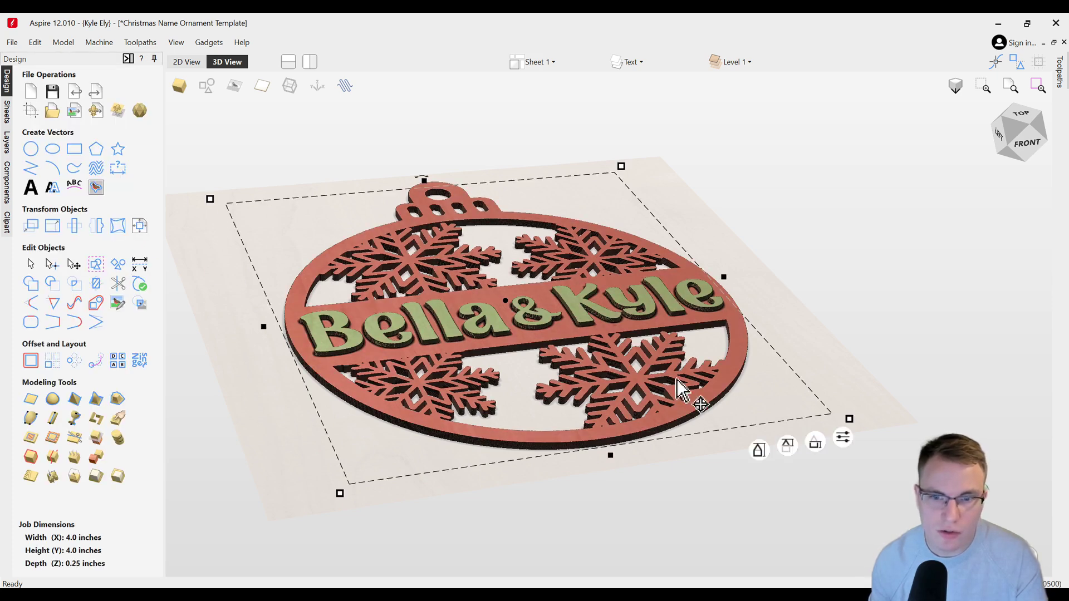
scroll(723, 453, "down", 3)
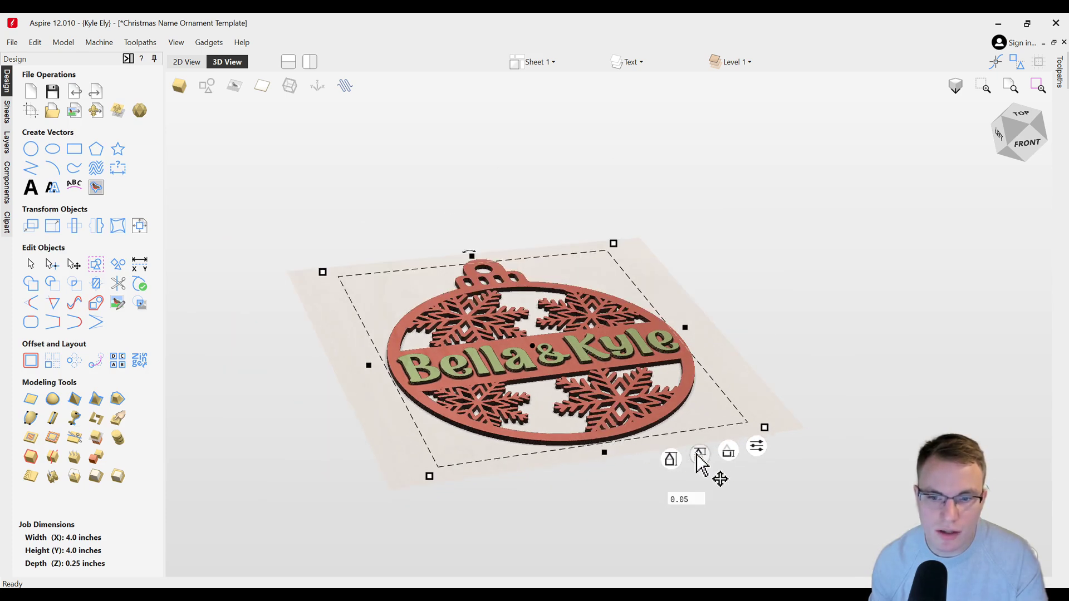
scroll(724, 459, "up", 2)
left_click_drag(688, 429, 704, 322)
key("ctrl+z")
mouse_move(453, 232)
left_mouse_down()
mouse_move(596, 258)
mouse_move(624, 295)
mouse_move(759, 325)
left_mouse_up()
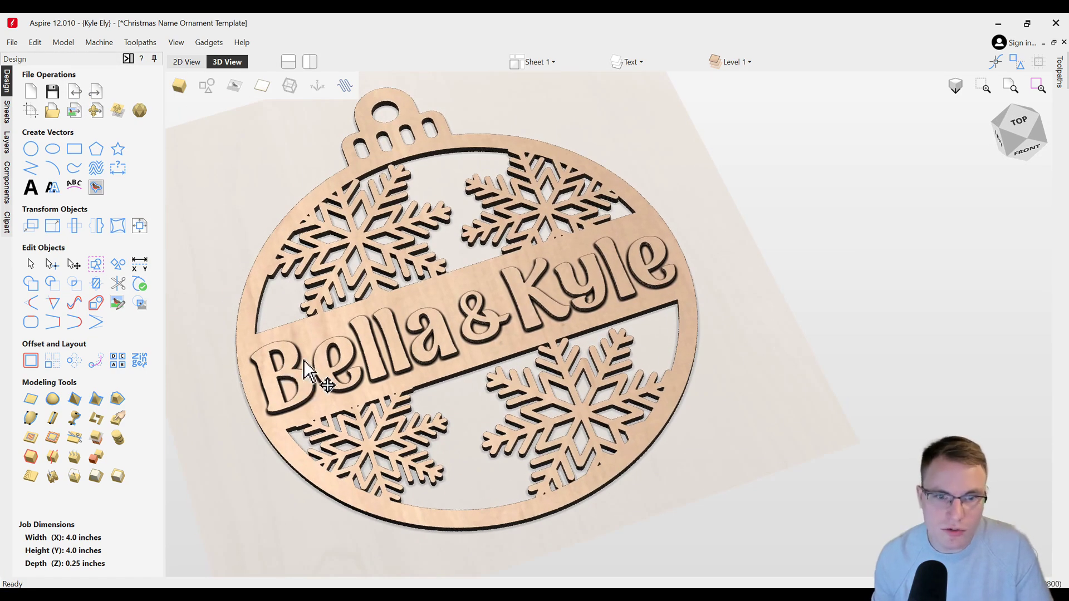
left_click_drag(543, 287, 362, 312)
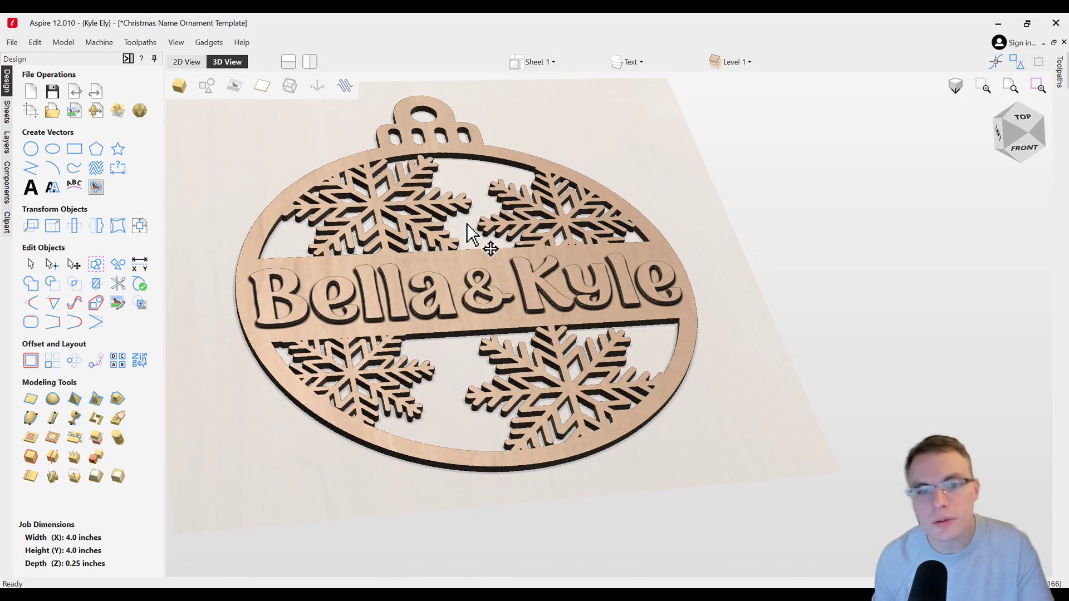
left_click_drag(477, 239, 541, 308)
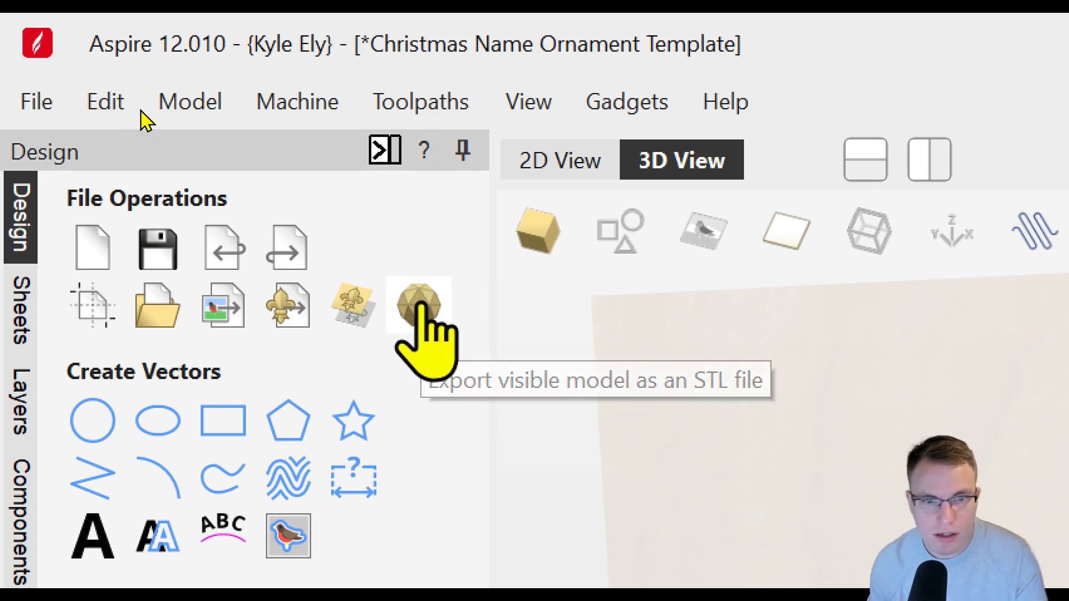
Triangulate the model for STL export with a flat back plane, giving 221676 triangles.
left_click(421, 298)
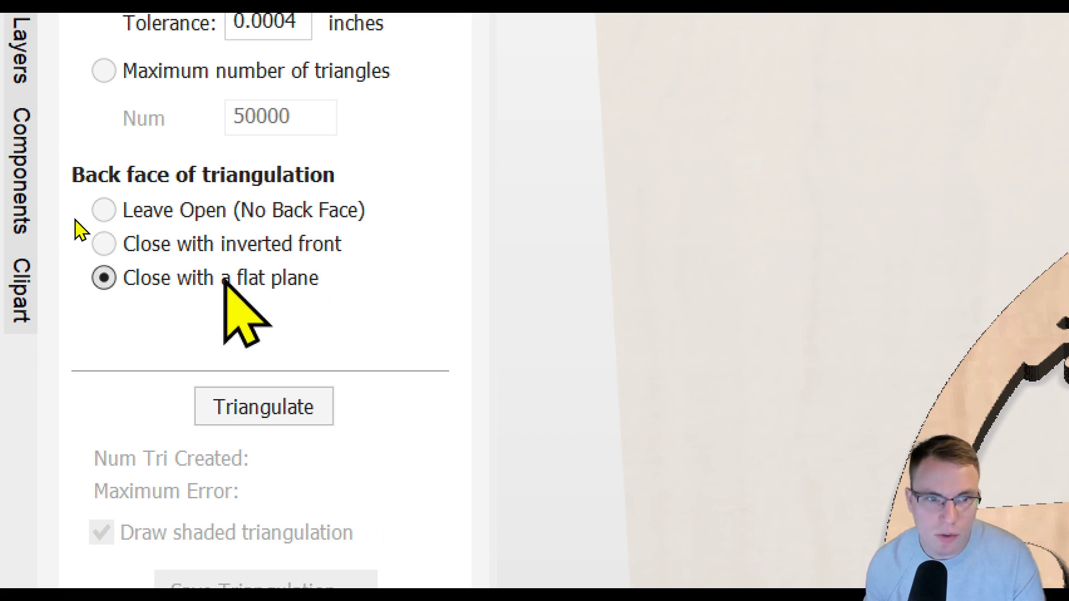
left_click(265, 405)
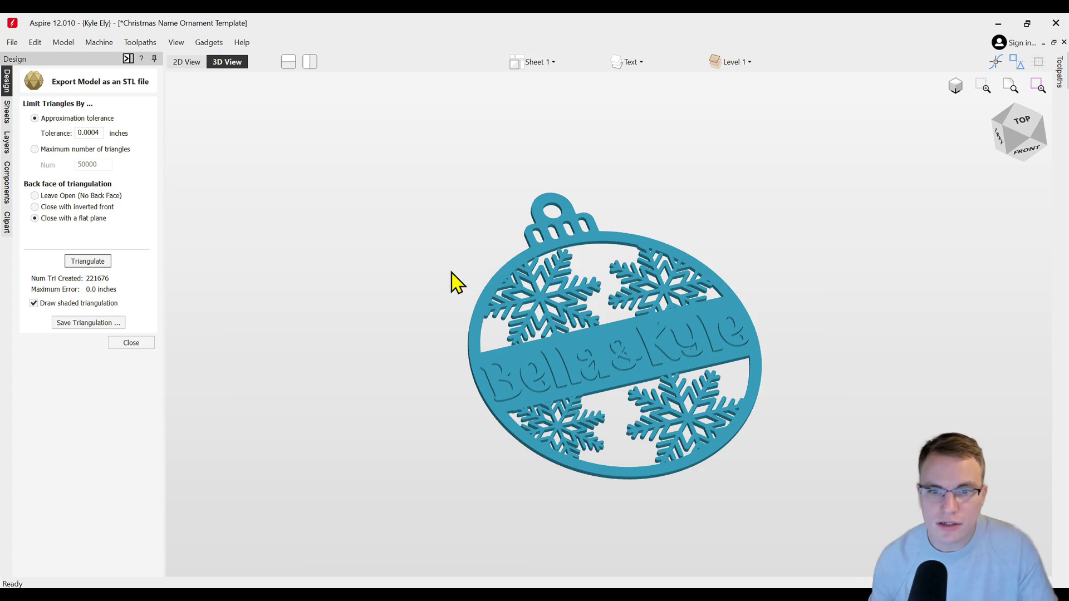
left_click_drag(446, 270, 416, 277)
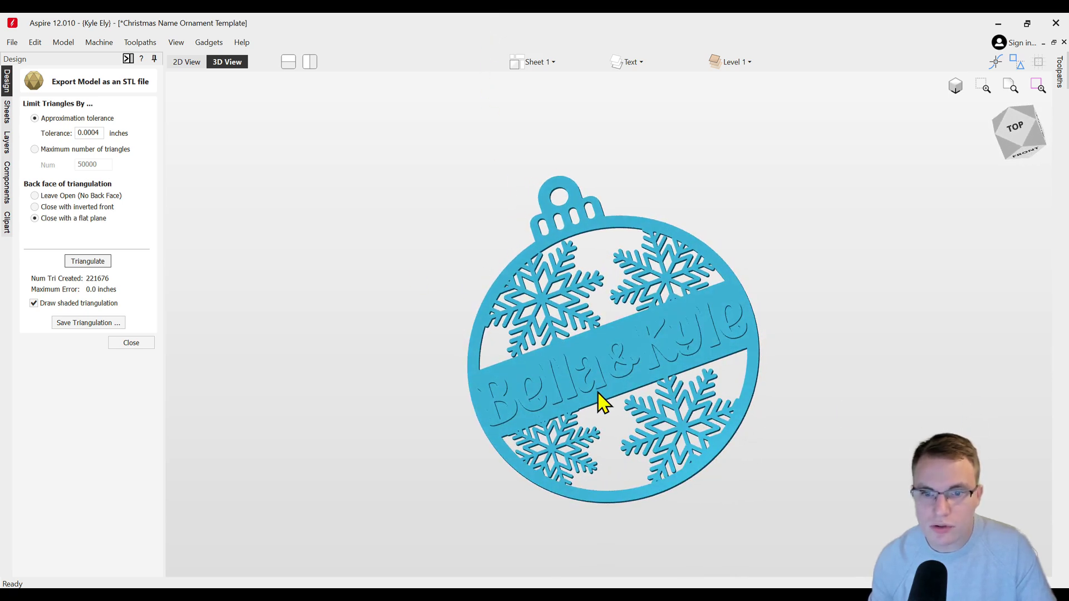
left_click_drag(598, 401, 877, 526)
scroll(833, 554, "up", 8)
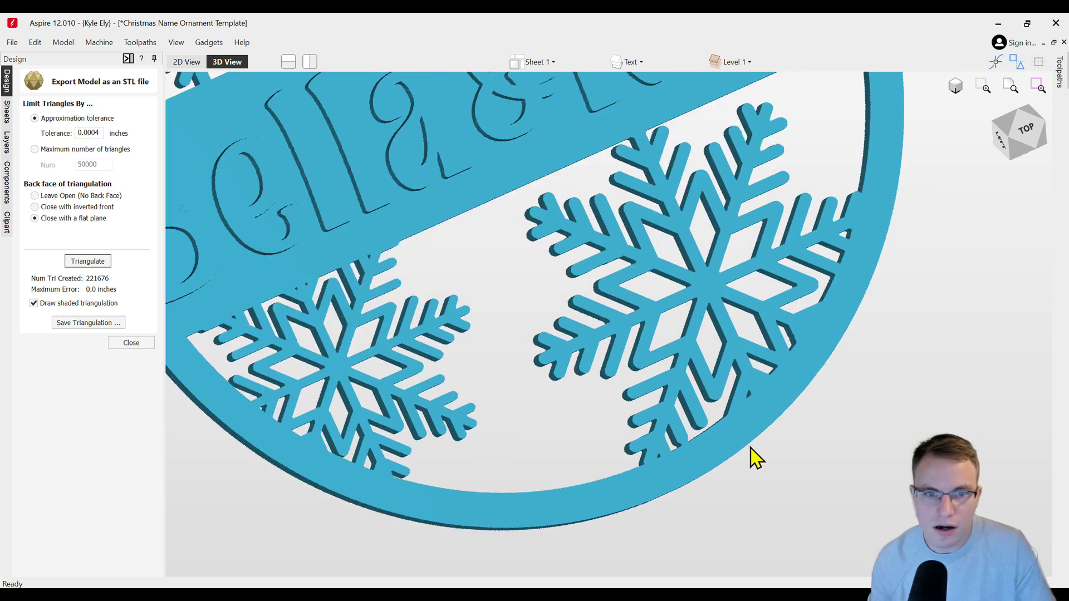
left_click_drag(751, 426, 688, 452)
scroll(969, 346, "up", 2)
left_click_drag(957, 356, 943, 339)
scroll(1030, 399, "down", 3)
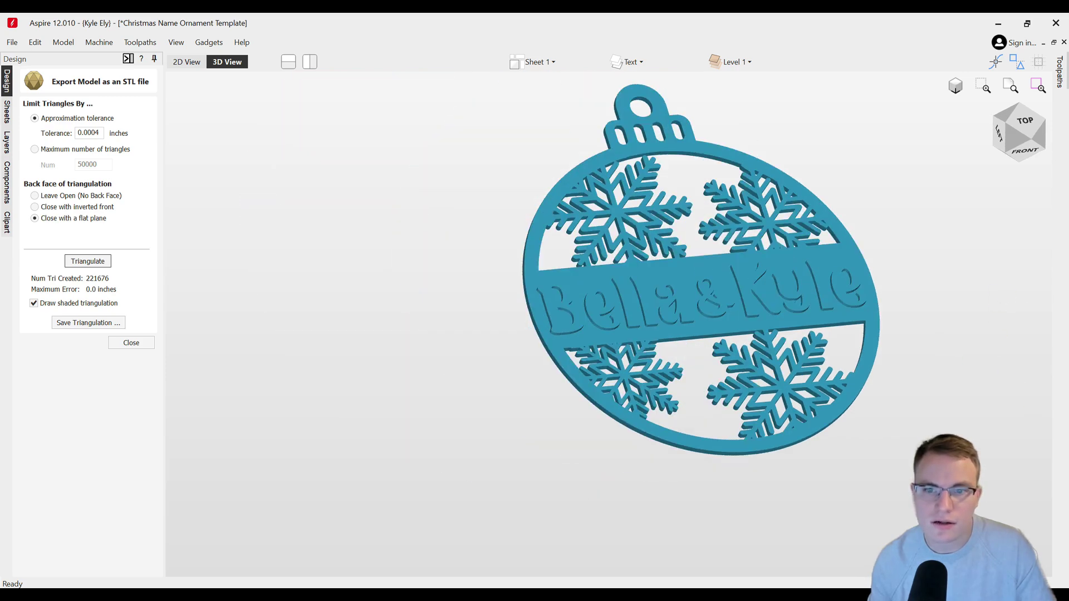
scroll(1000, 317, "up", 2)
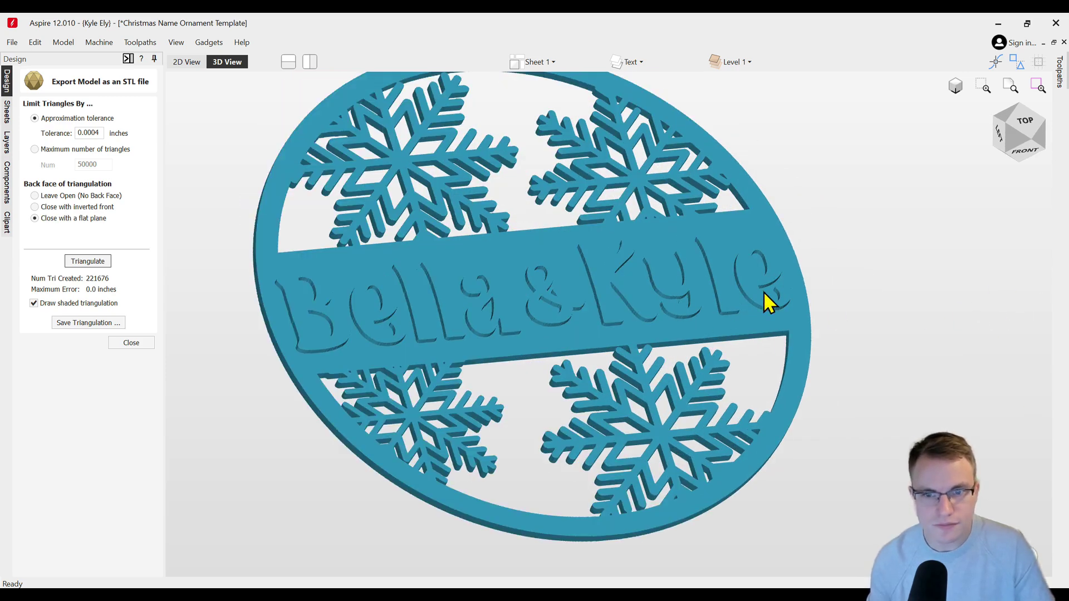
left_click_drag(766, 301, 609, 319)
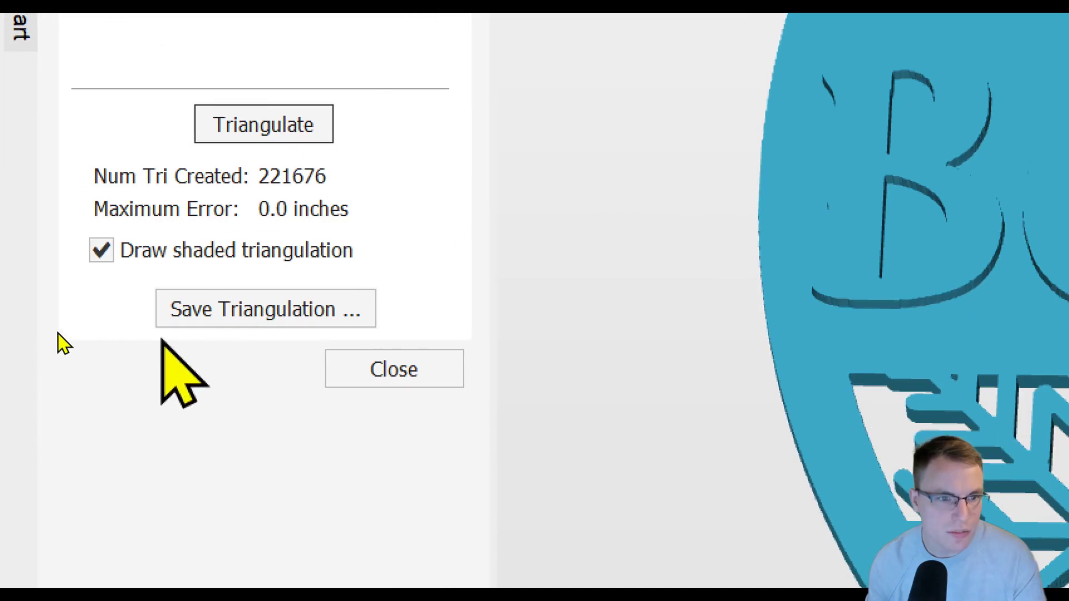
Save the triangulation as 'Christmas Onrament.stl' in Downloads and close the export panel.
left_click(223, 312)
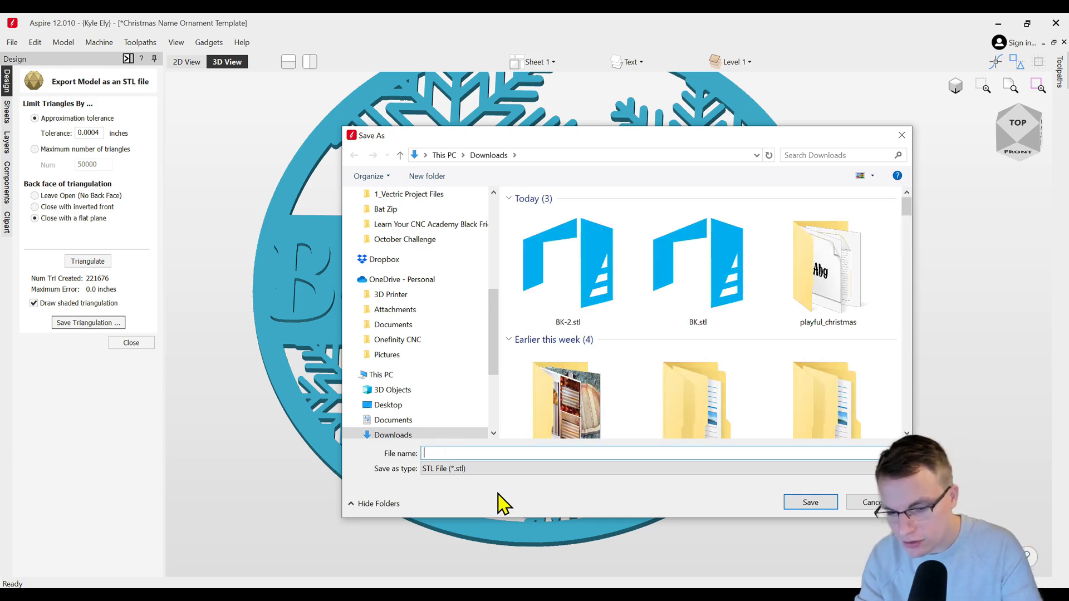
type("Christ")
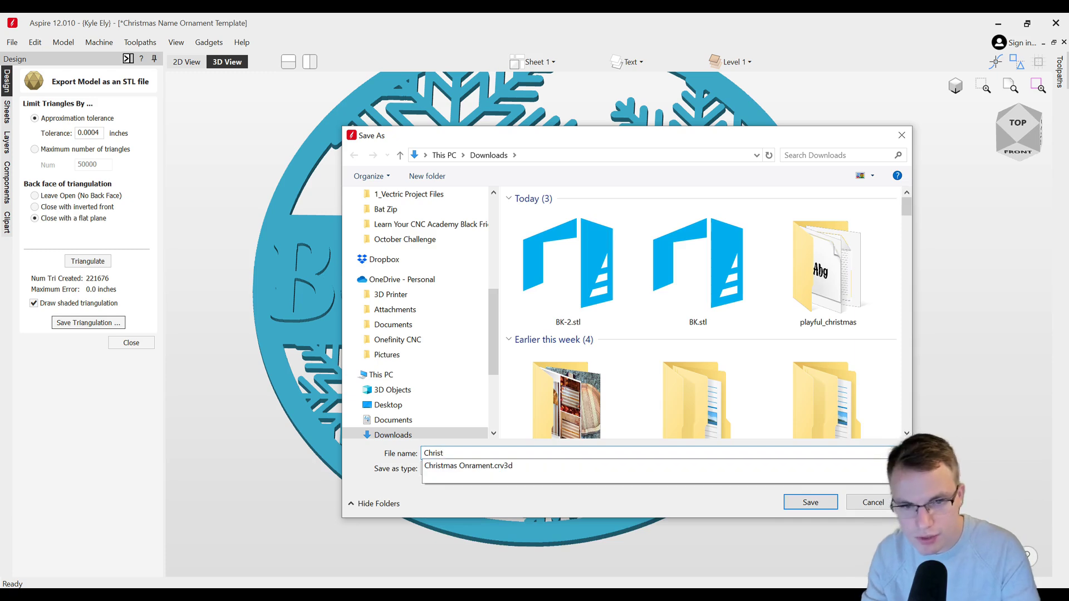
key("Down")
key("BackSpace")
key("Return")
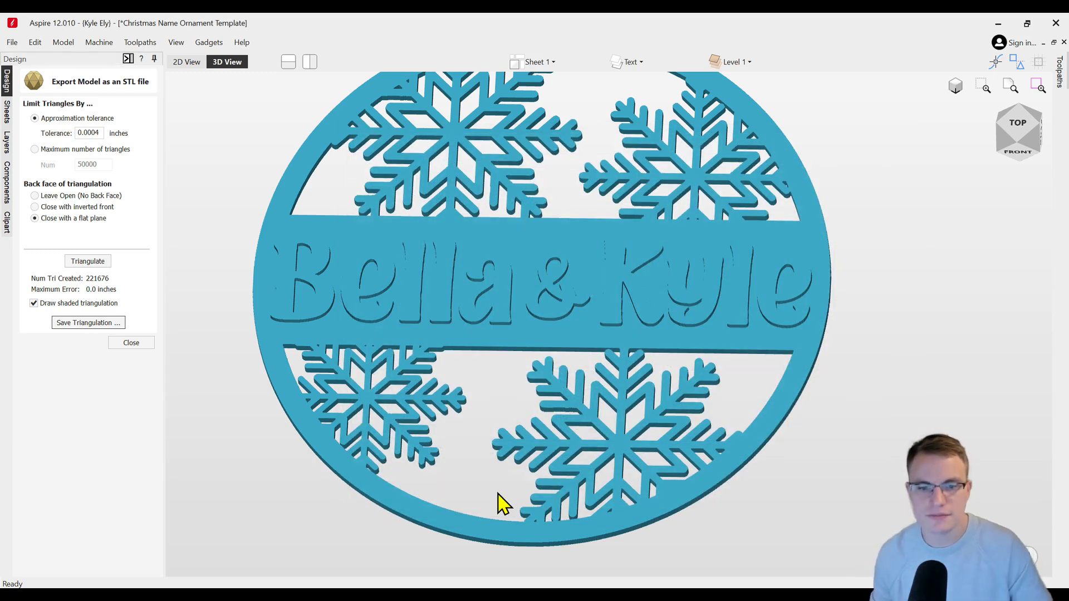
left_click(138, 346)
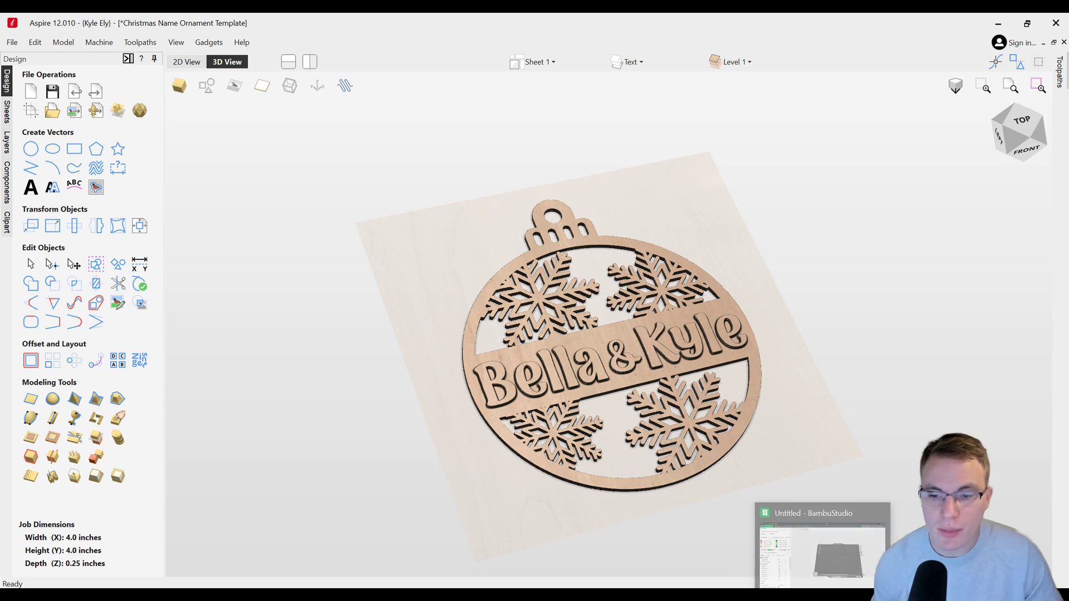
Import Christmas Onrament.stl into Bambu Studio and accept scaling it up to millimetres.
left_click(816, 579)
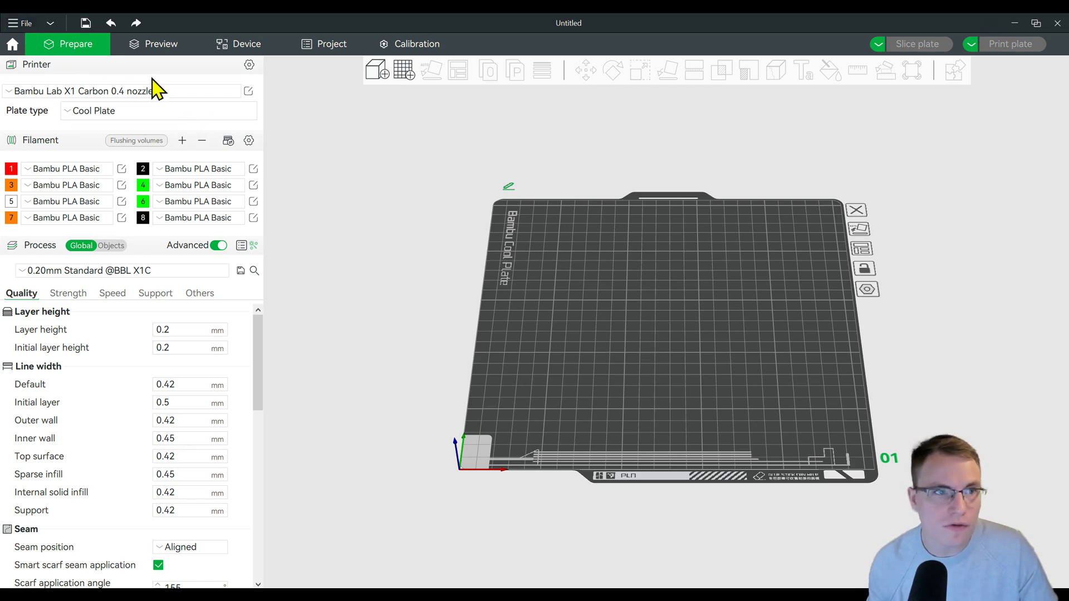
left_click(24, 26)
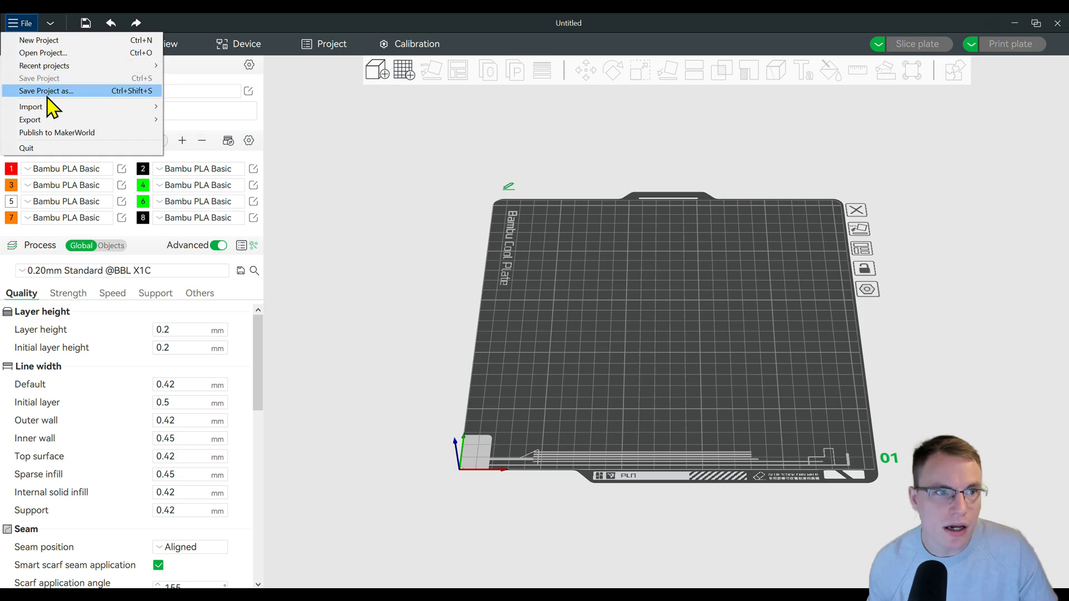
mouse_move(51, 108)
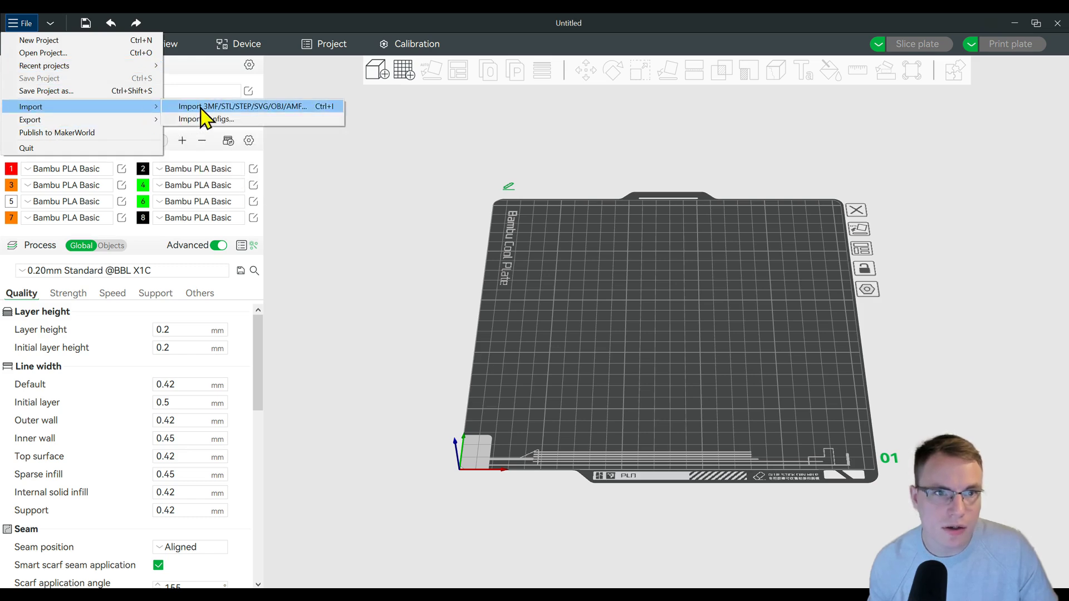
left_click(217, 108)
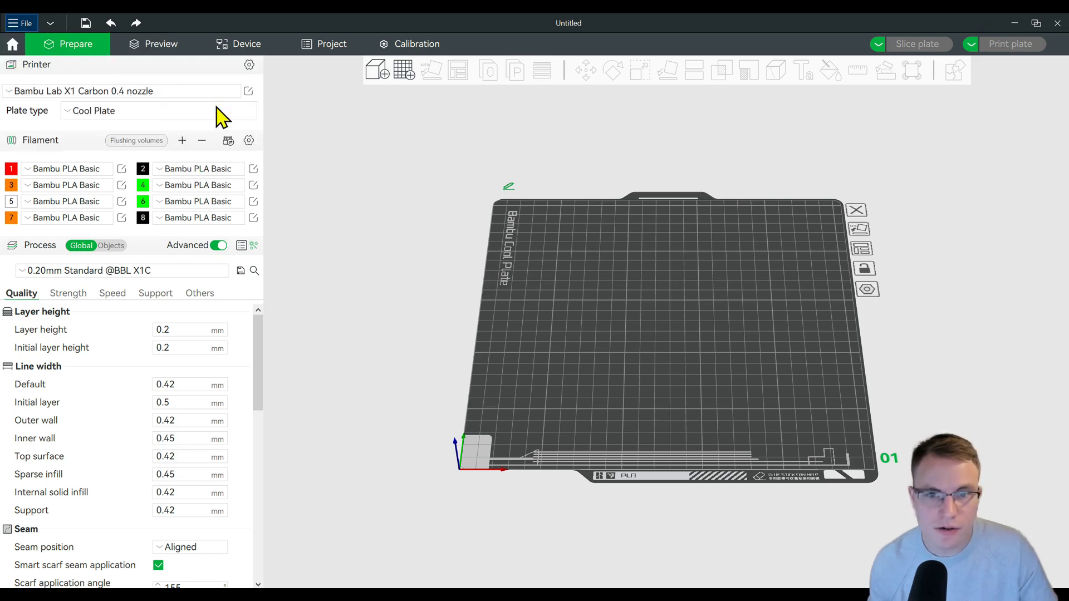
left_click(223, 150)
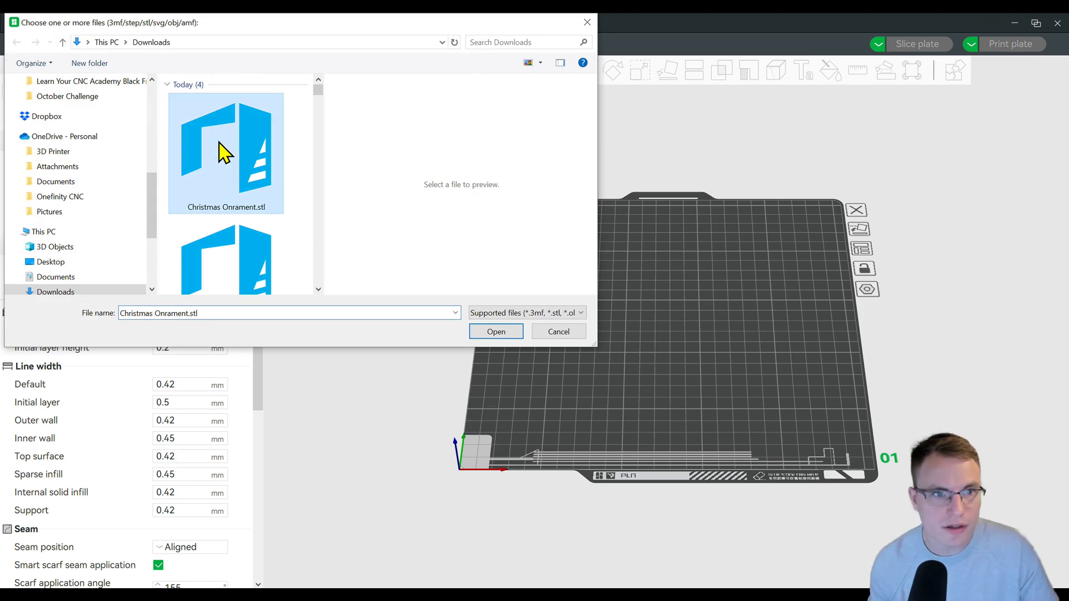
left_click(496, 333)
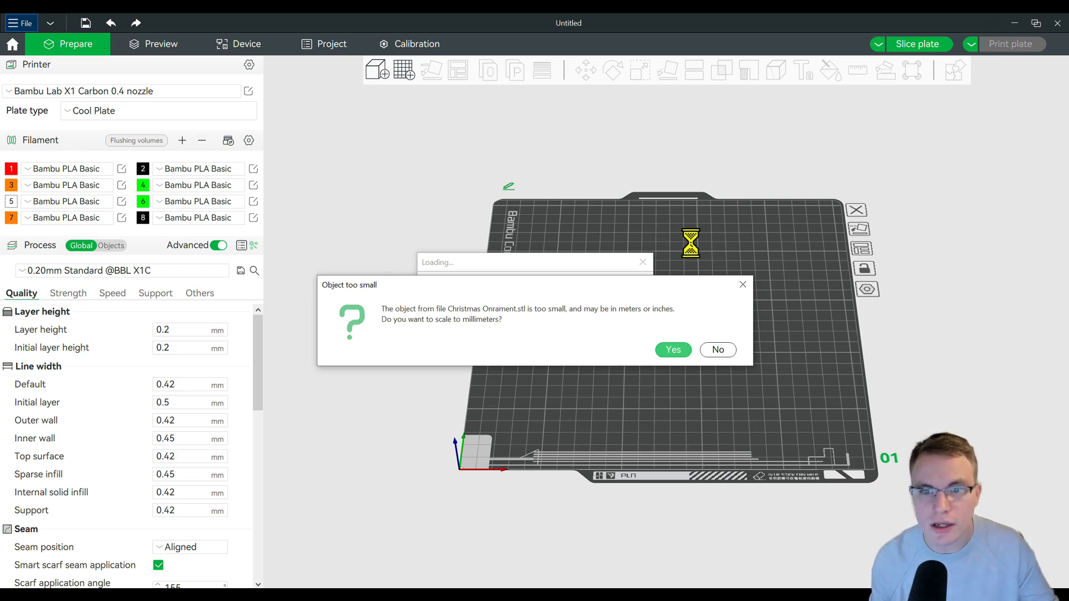
left_click(673, 353)
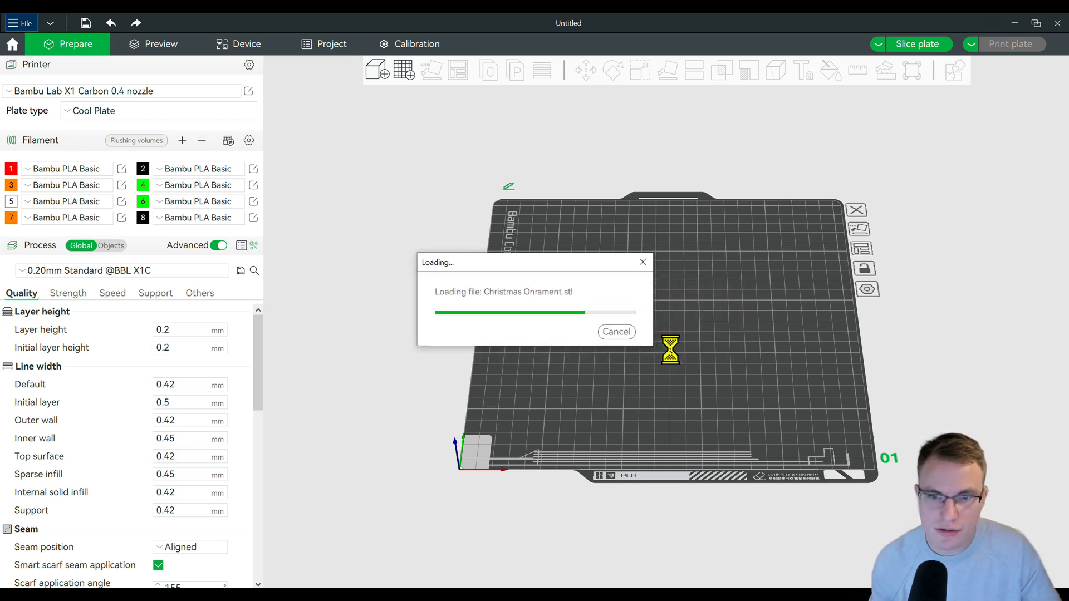
scroll(796, 355, "up", 6)
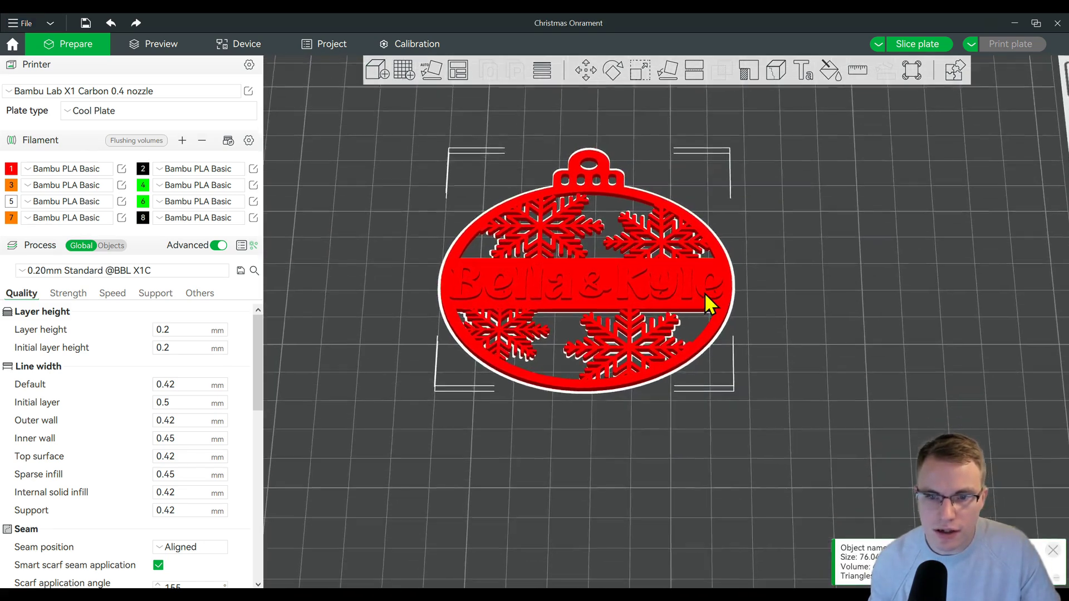
Assign green filament 4 to the whole ornament, replacing a mistaken filament 5 choice.
left_click_drag(573, 449, 579, 475)
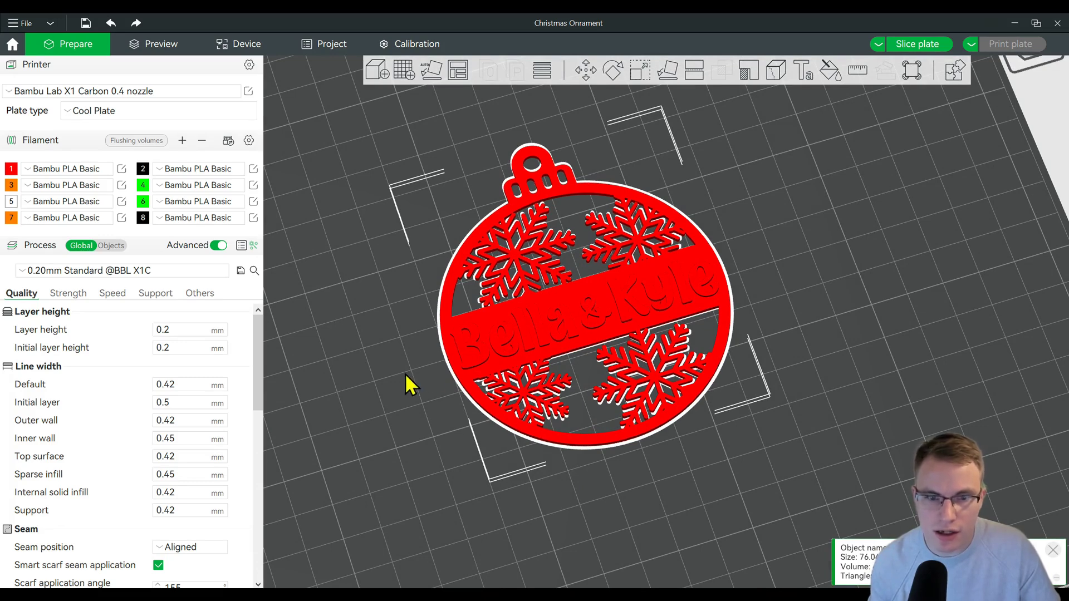
left_click_drag(417, 370, 446, 378)
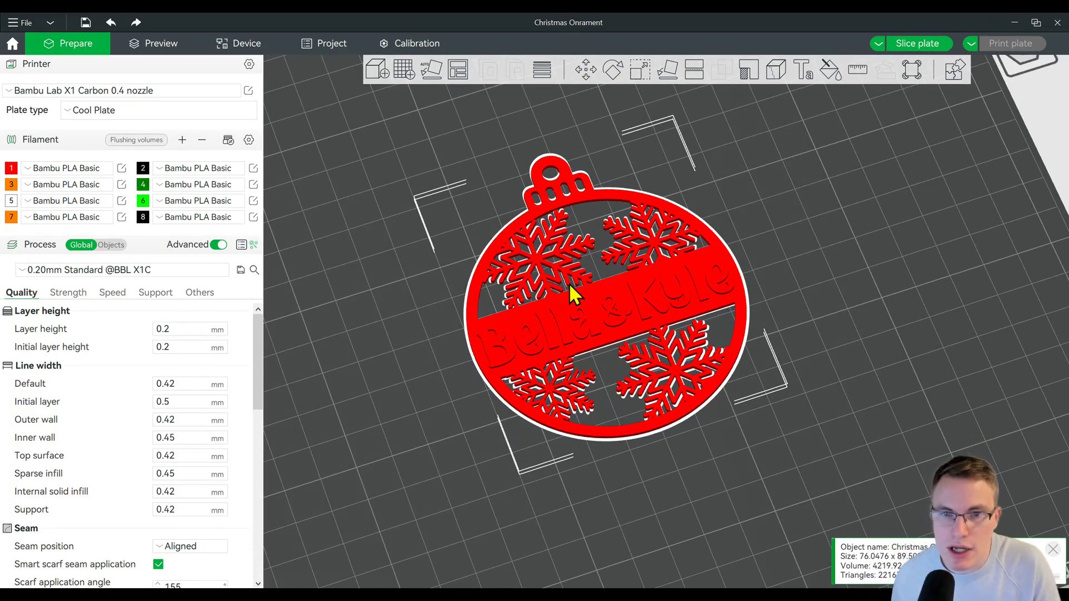
right_click(557, 252)
mouse_move(644, 567)
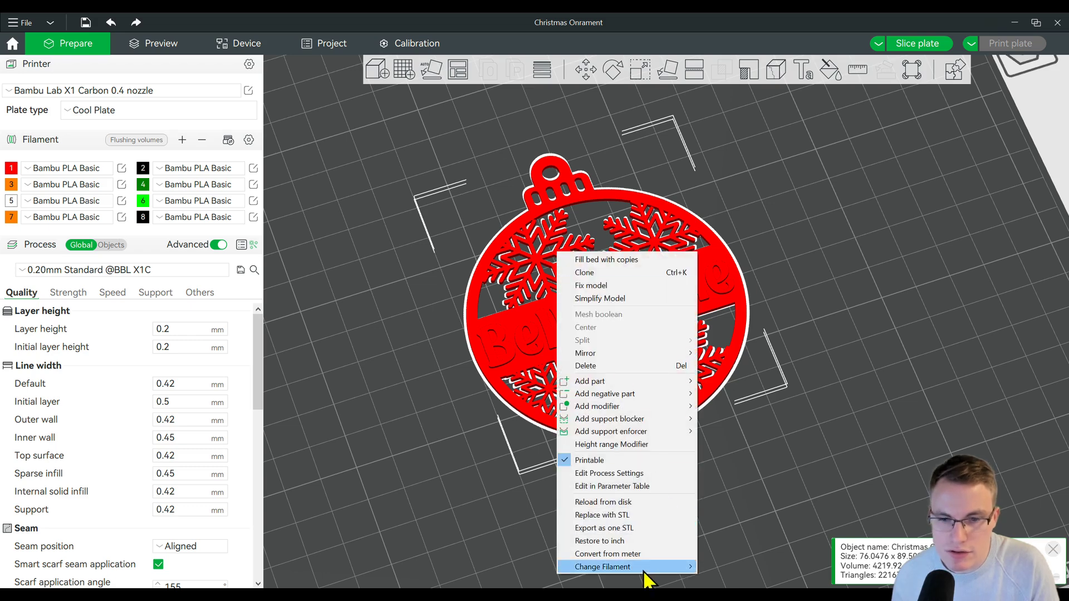
left_click(727, 520)
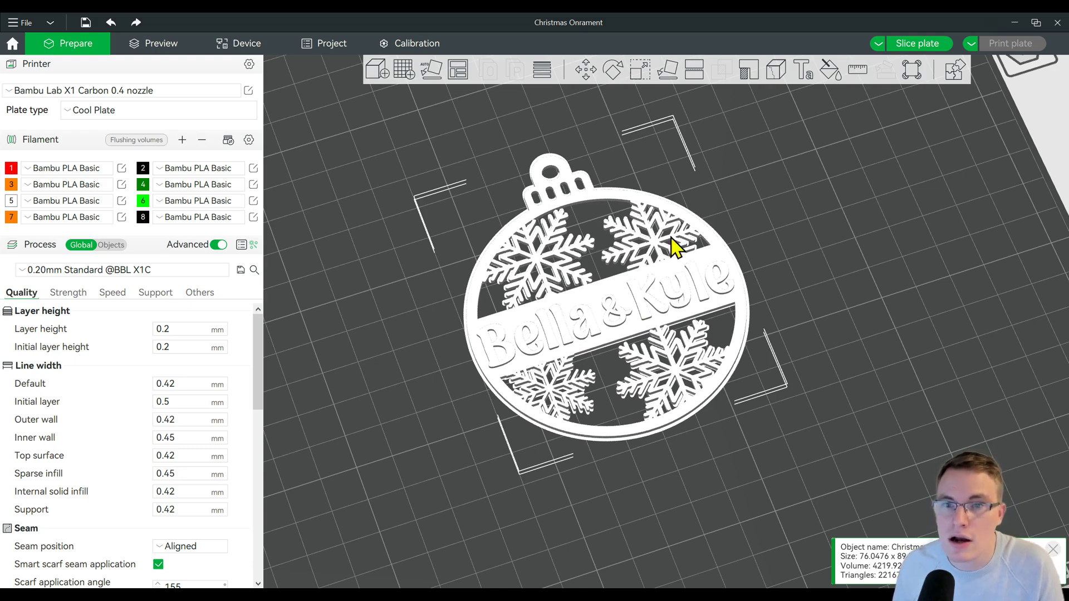
right_click(558, 199)
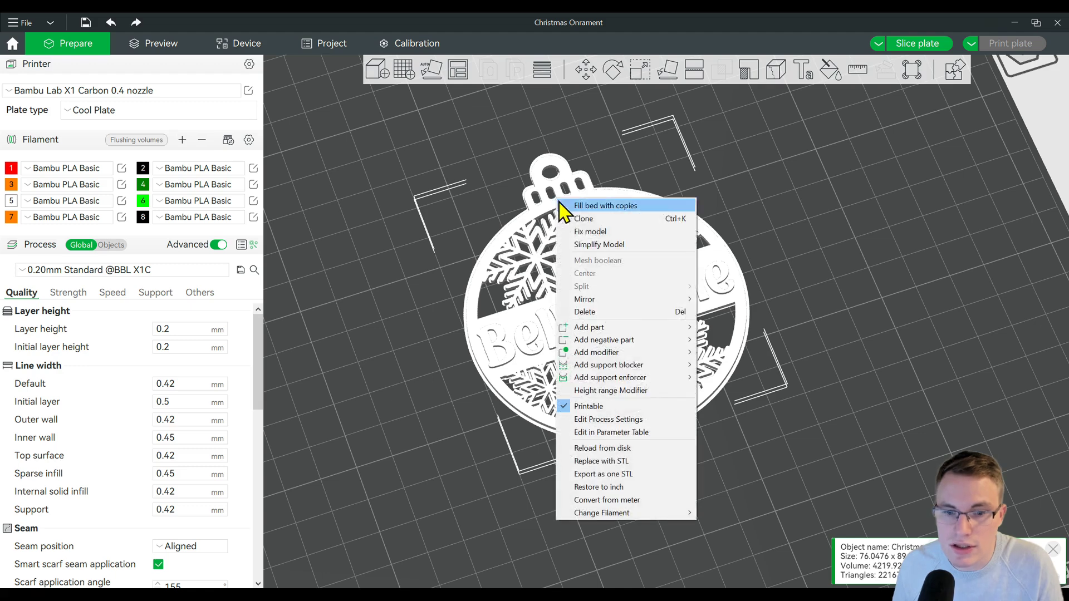
mouse_move(617, 513)
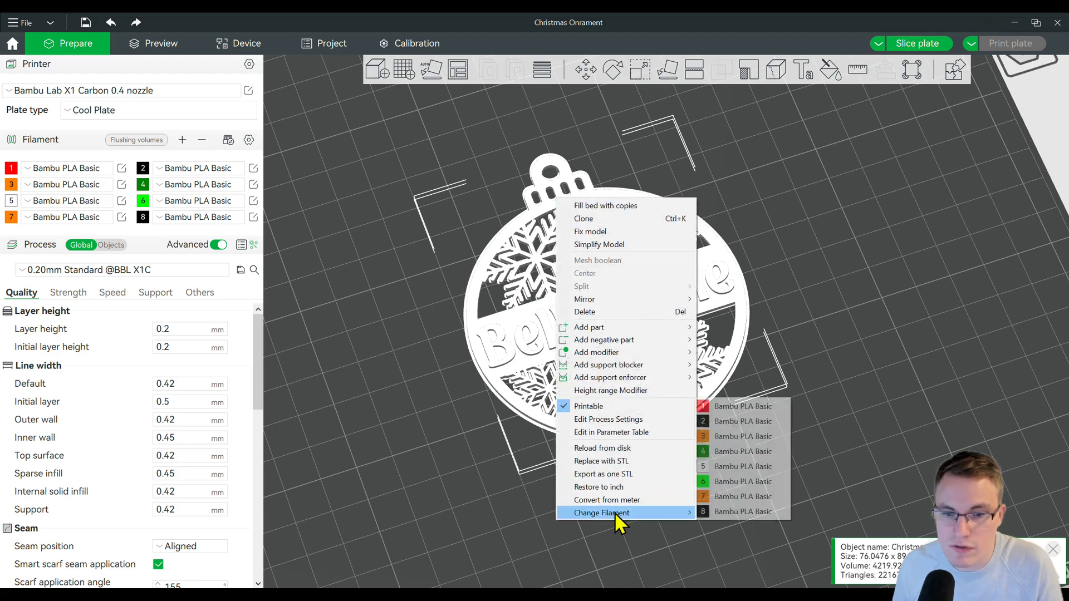
left_click(734, 452)
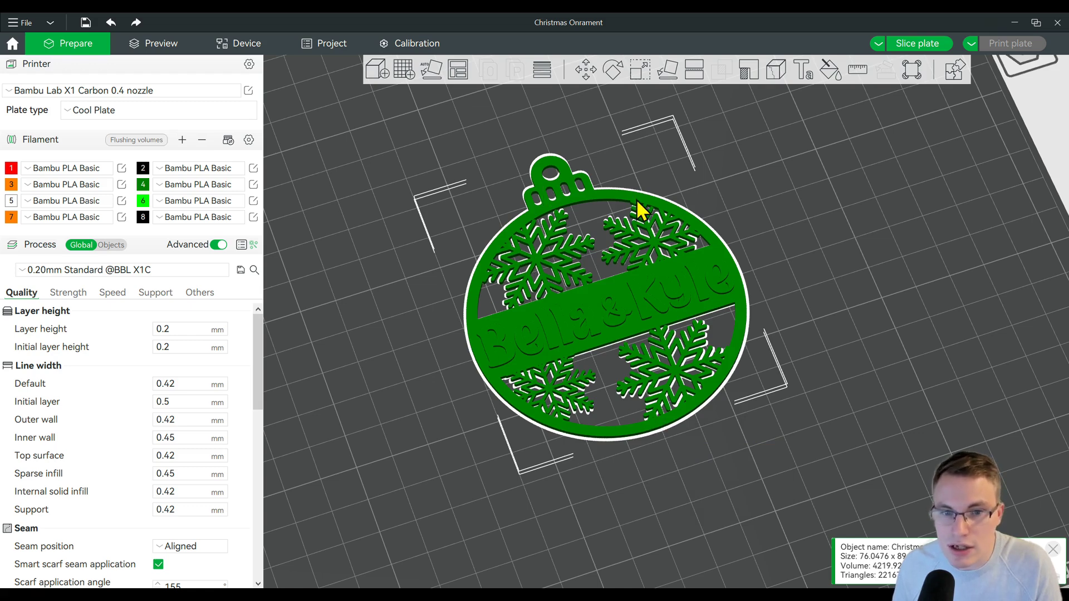
scroll(590, 295, "up", 5)
scroll(469, 338, "up", 2)
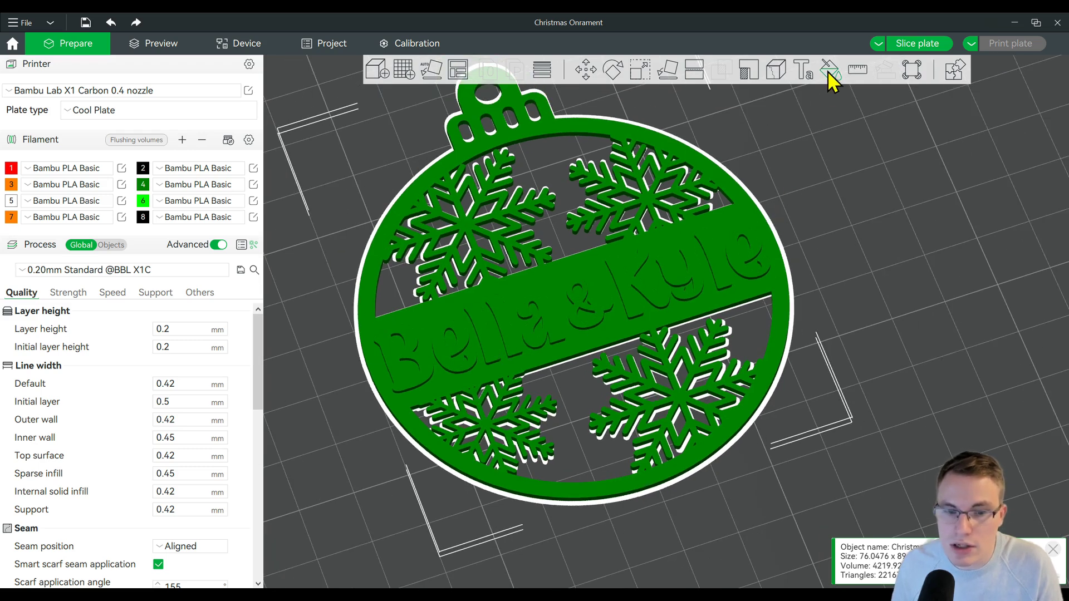
Paint a 1.83 height-range band of the ornament red with filament 1.
left_click(829, 73)
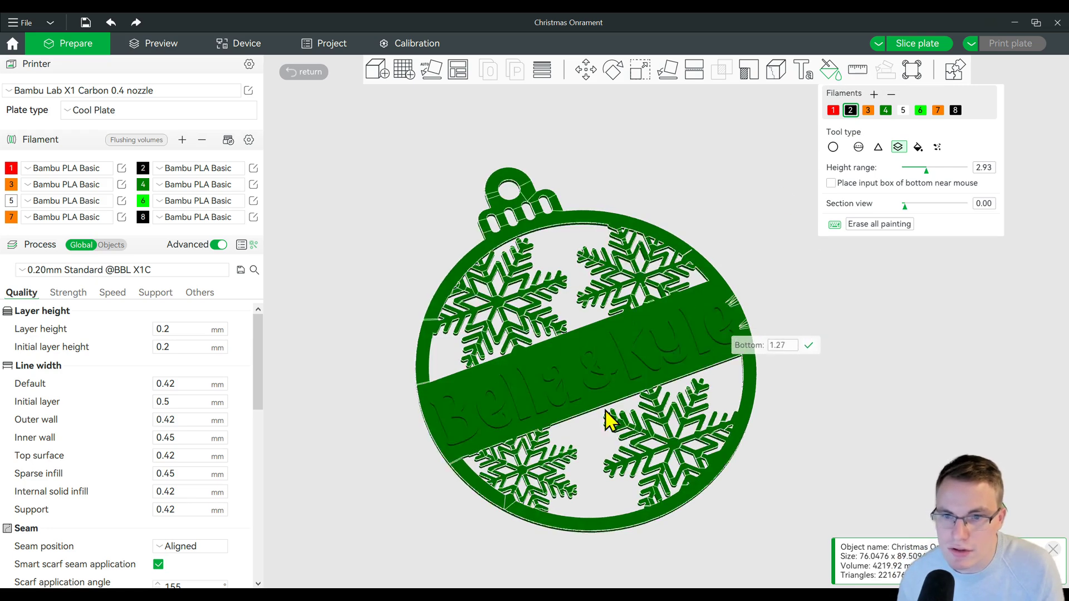
scroll(562, 460, "up", 2)
middle_click_drag(579, 470, 625, 332)
left_click(832, 147)
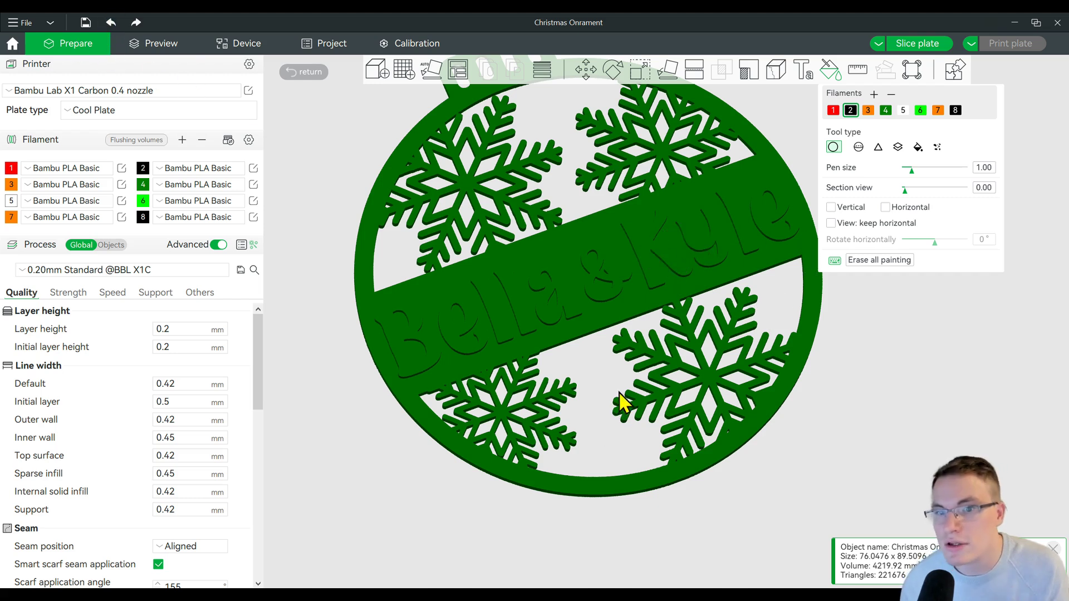
middle_click_drag(620, 289, 622, 305)
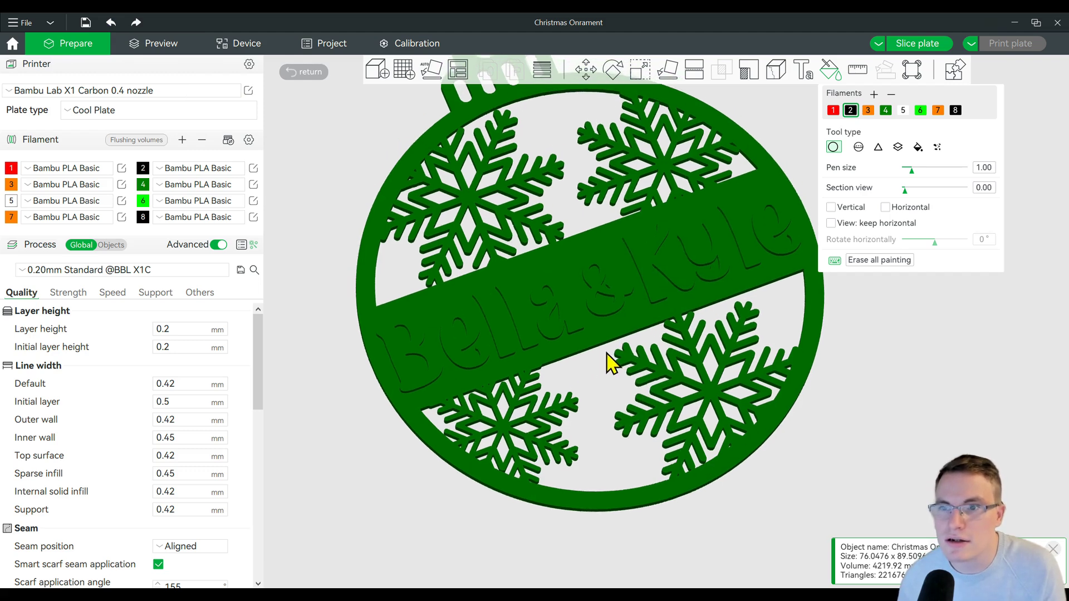
left_click(899, 148)
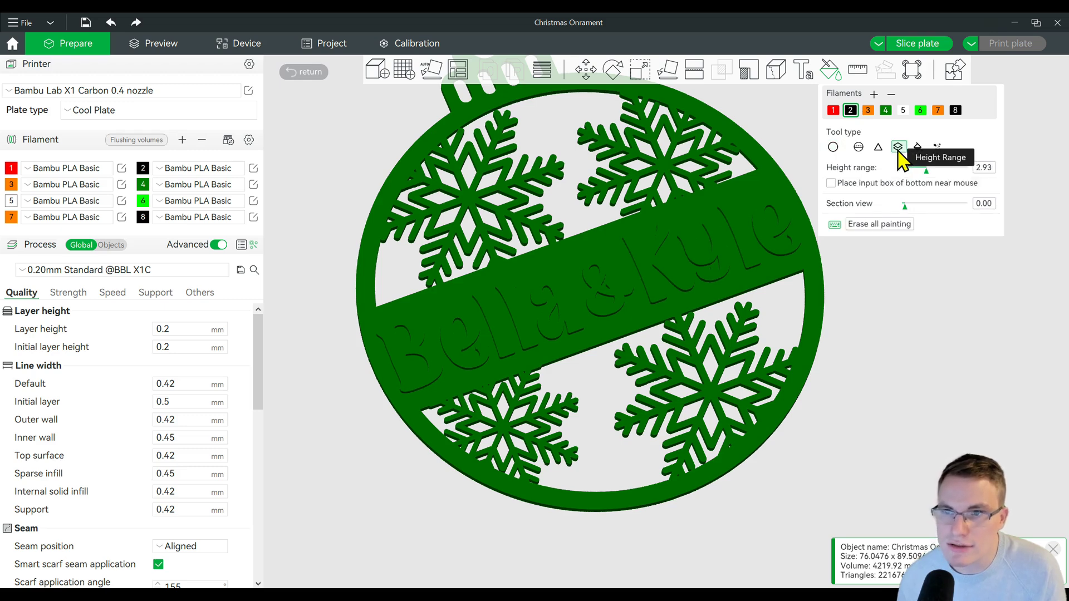
left_click(833, 111)
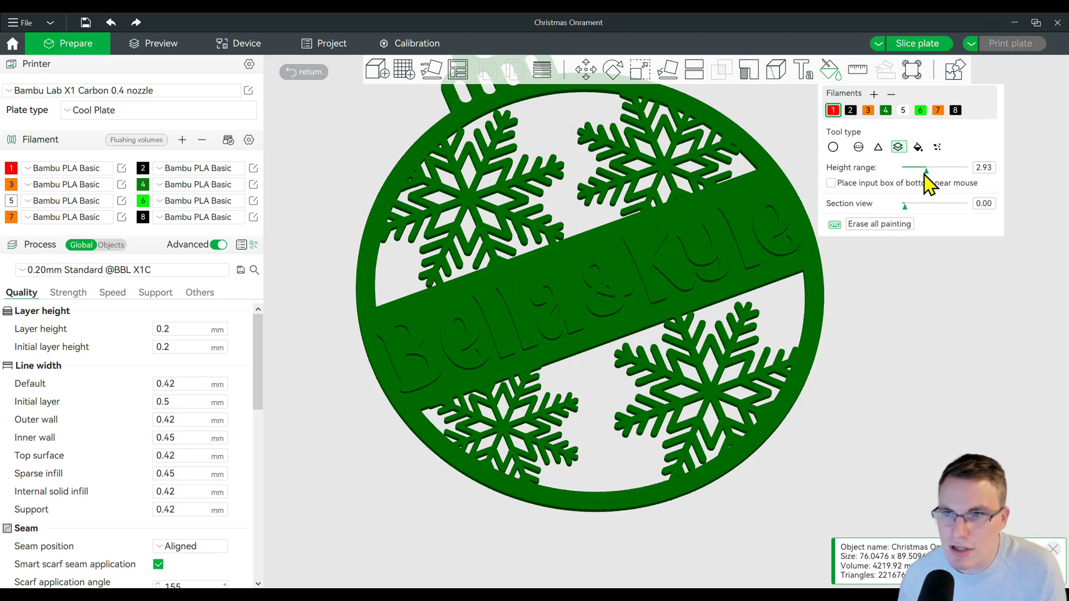
mouse_move(911, 171)
left_mouse_down()
mouse_move(940, 172)
mouse_move(917, 171)
left_mouse_up()
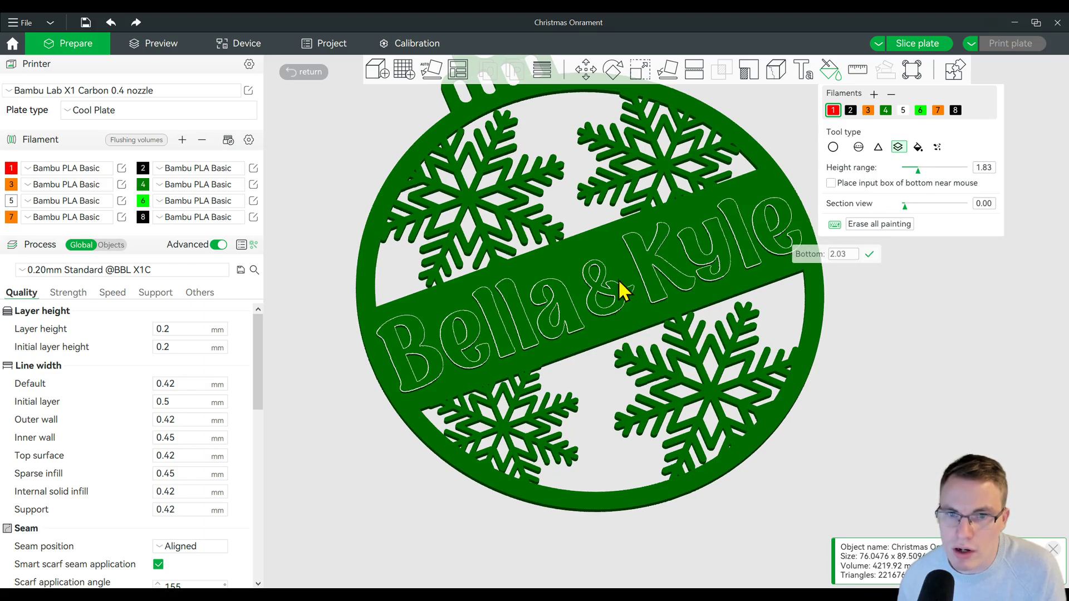
left_click(633, 313)
scroll(608, 351, "up", 5)
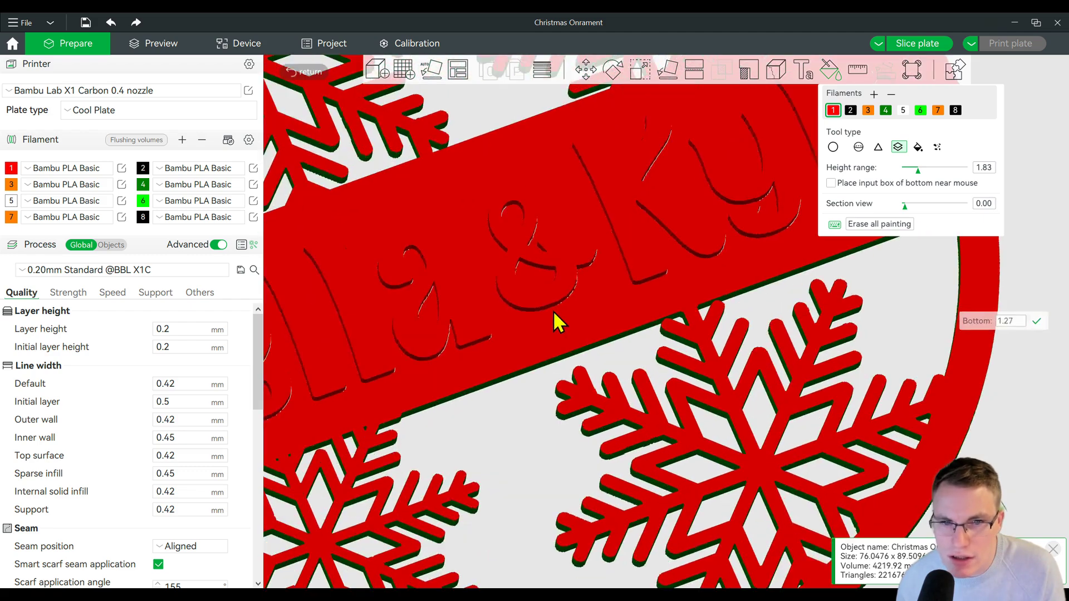
scroll(479, 314, "up", 3)
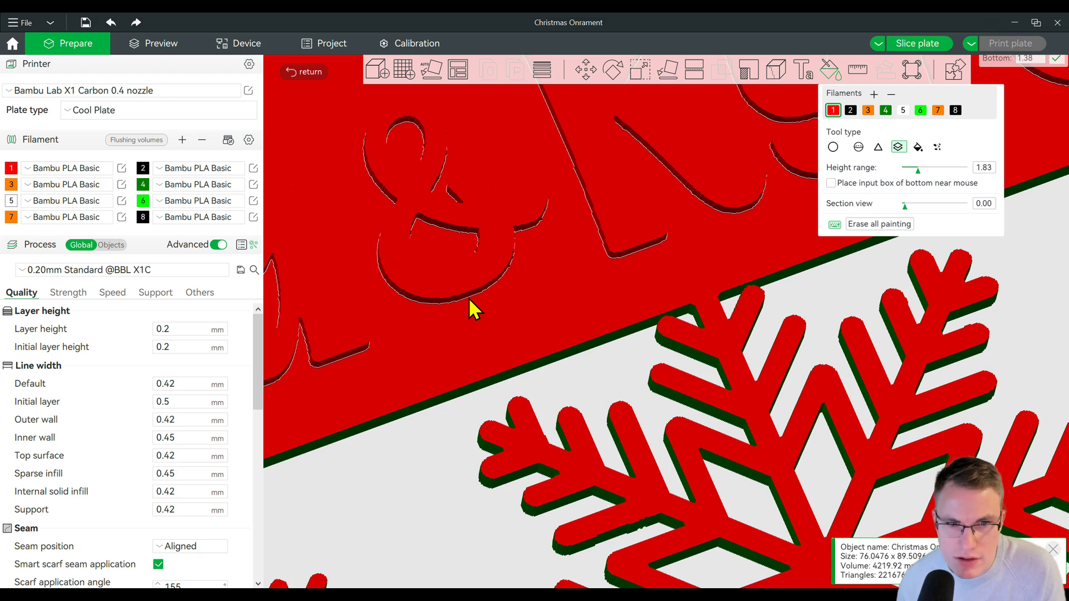
Erase all painting, repaint only the raised lettering red, and exit color painting.
left_click(878, 225)
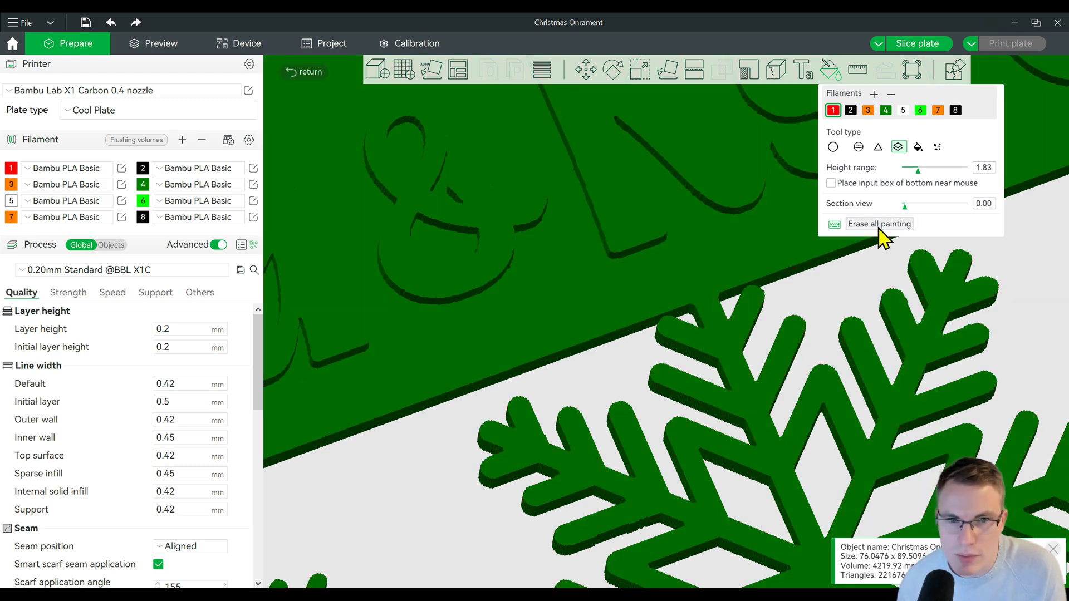
left_click(472, 308)
scroll(573, 334, "down", 4)
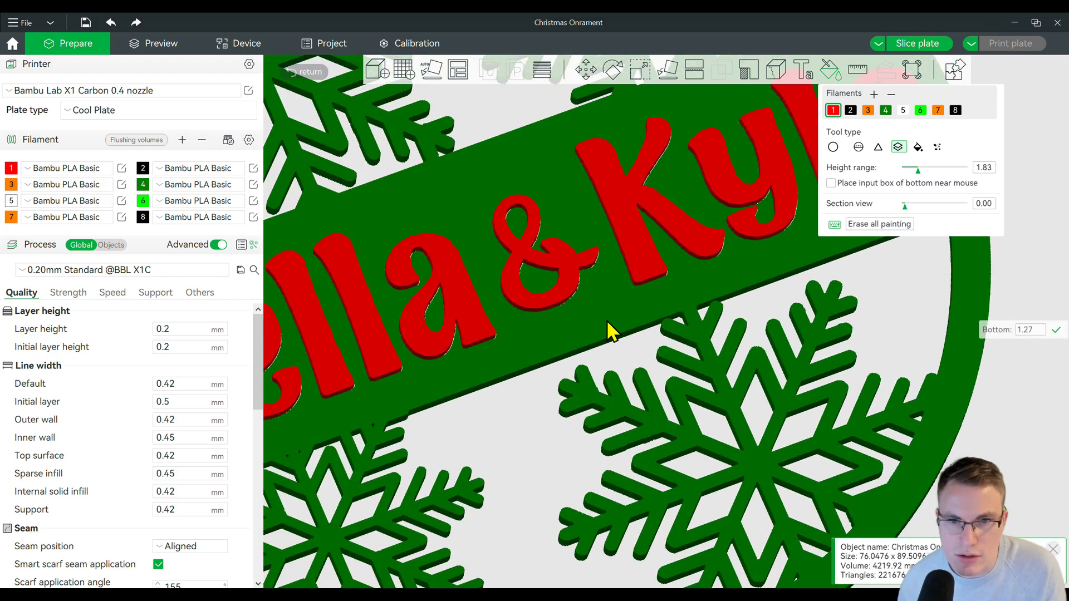
scroll(606, 319, "down", 3)
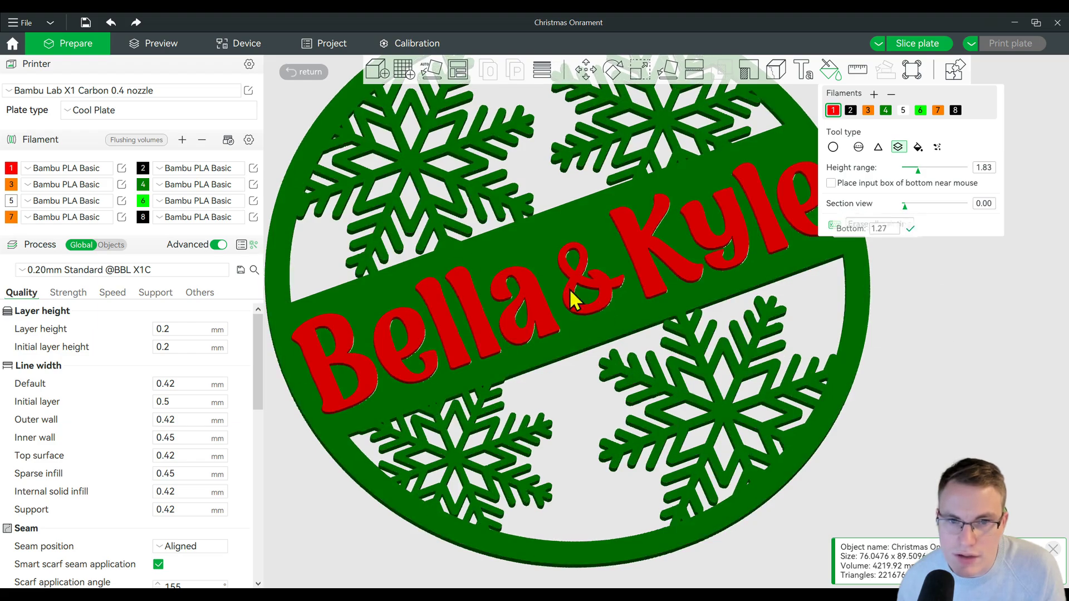
scroll(537, 306, "up", 4)
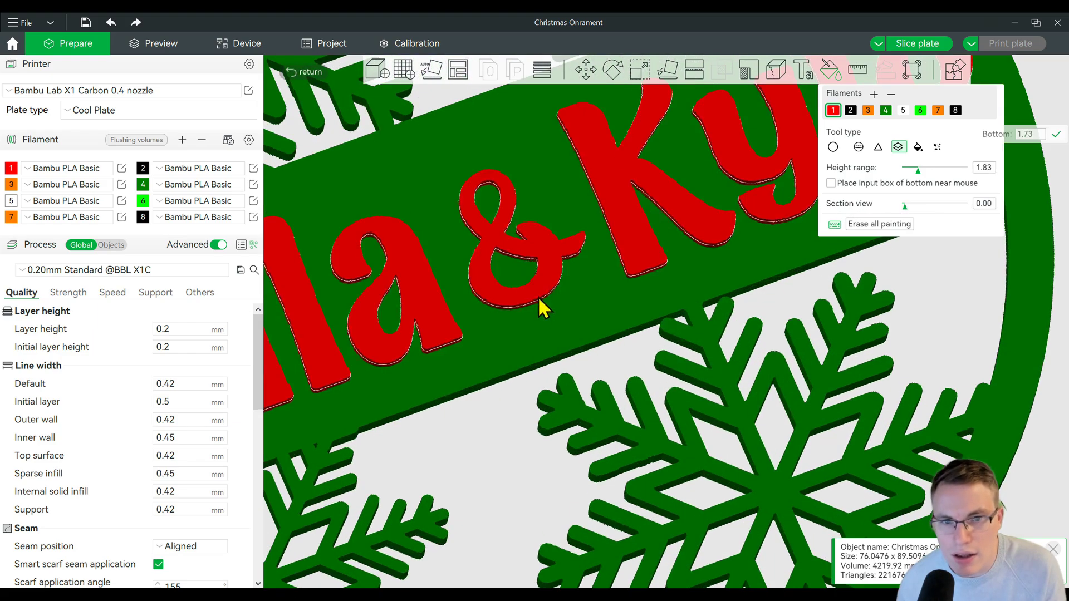
scroll(646, 342, "down", 2)
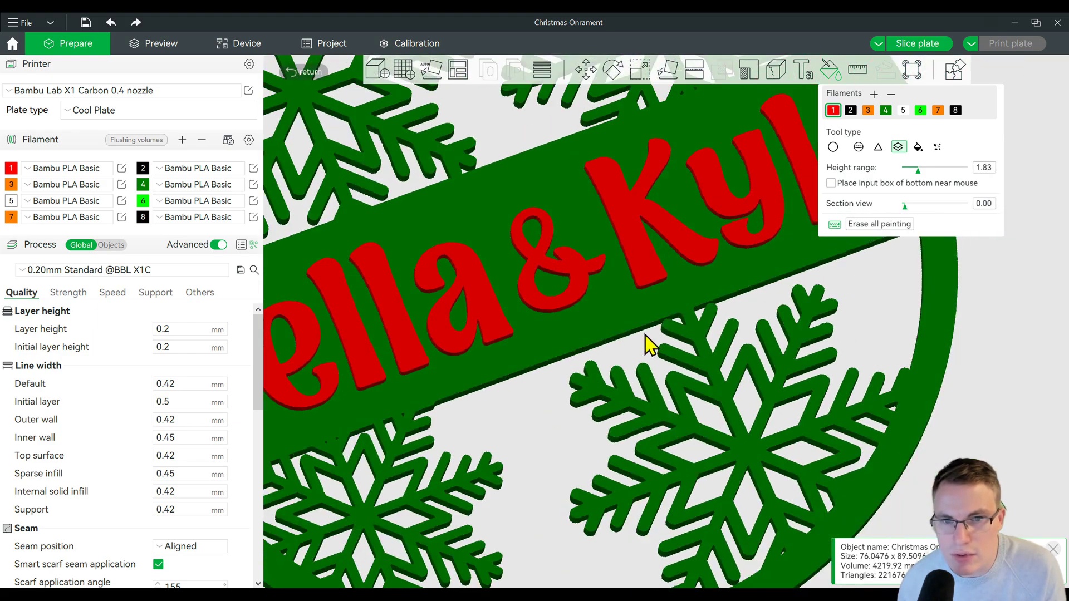
scroll(646, 342, "down", 4)
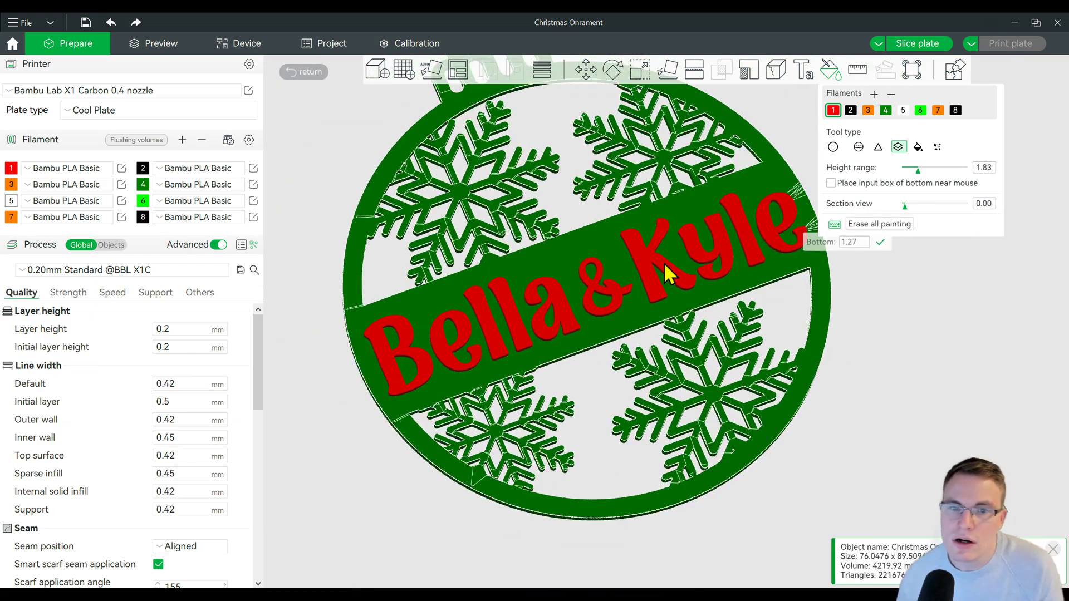
scroll(660, 266, "down", 1)
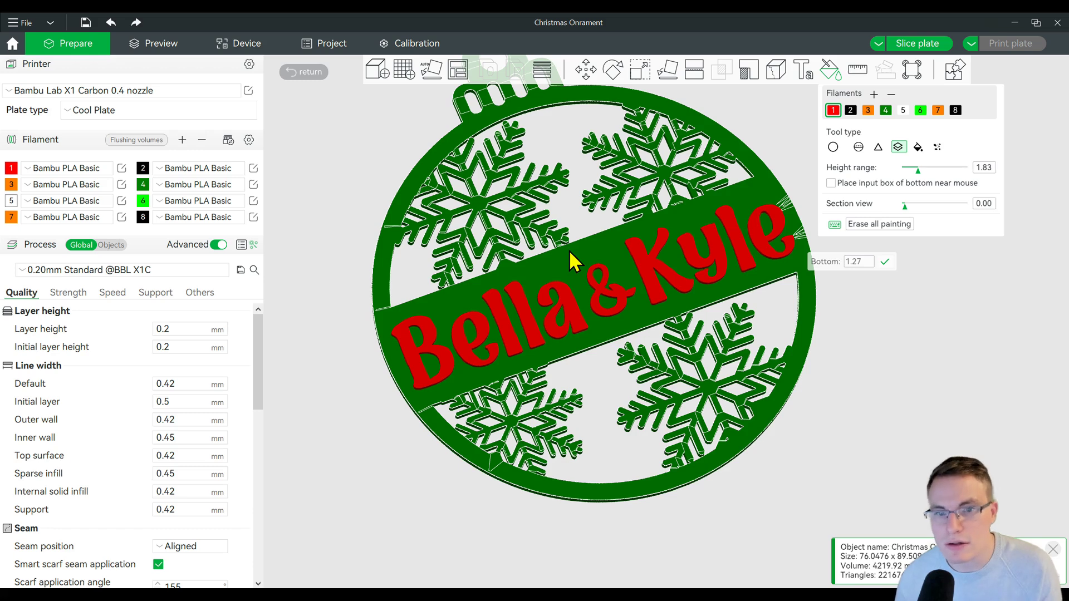
left_click(829, 73)
Slice the reselected ornament (42m36s, 6.41 g, 2 filament changes) and scrub the layer slider to check the layers.
scroll(754, 247, "down", 5)
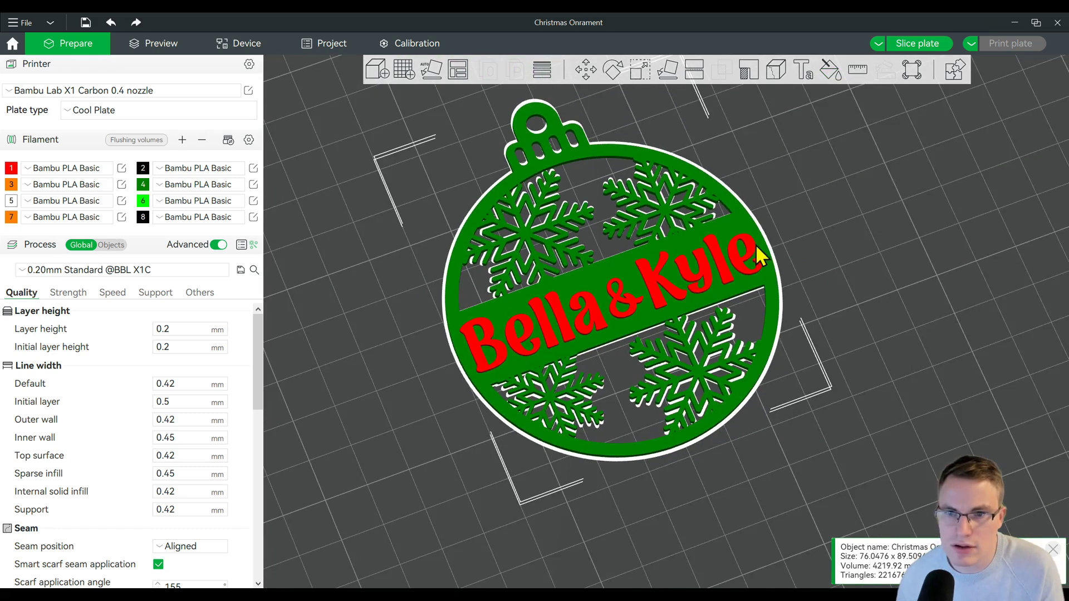
left_click(797, 248)
left_click_drag(788, 300, 746, 329)
scroll(578, 345, "up", 5)
left_click(592, 296)
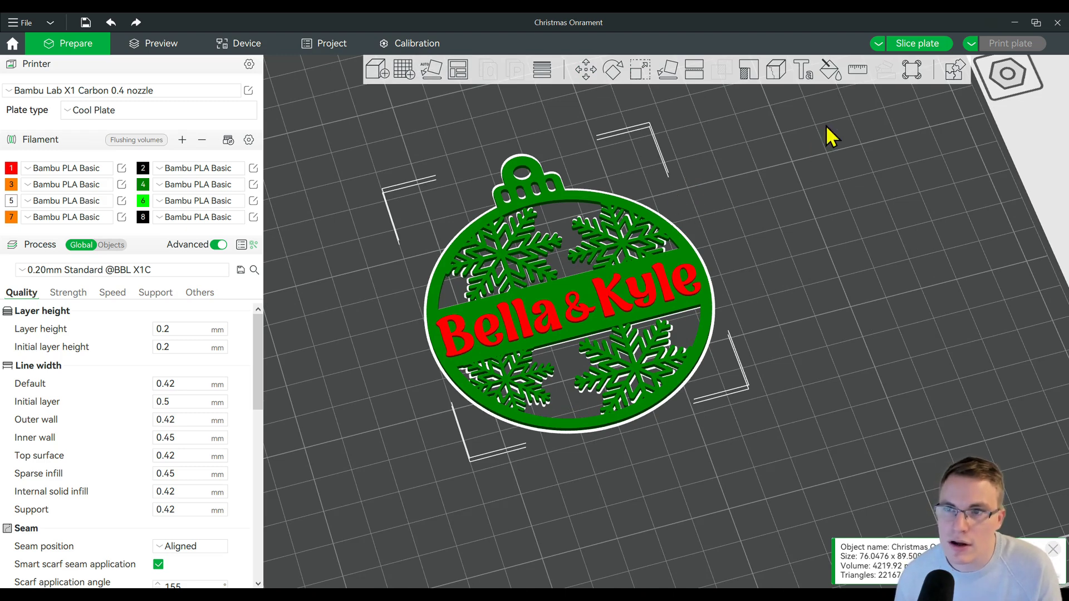
left_click(908, 44)
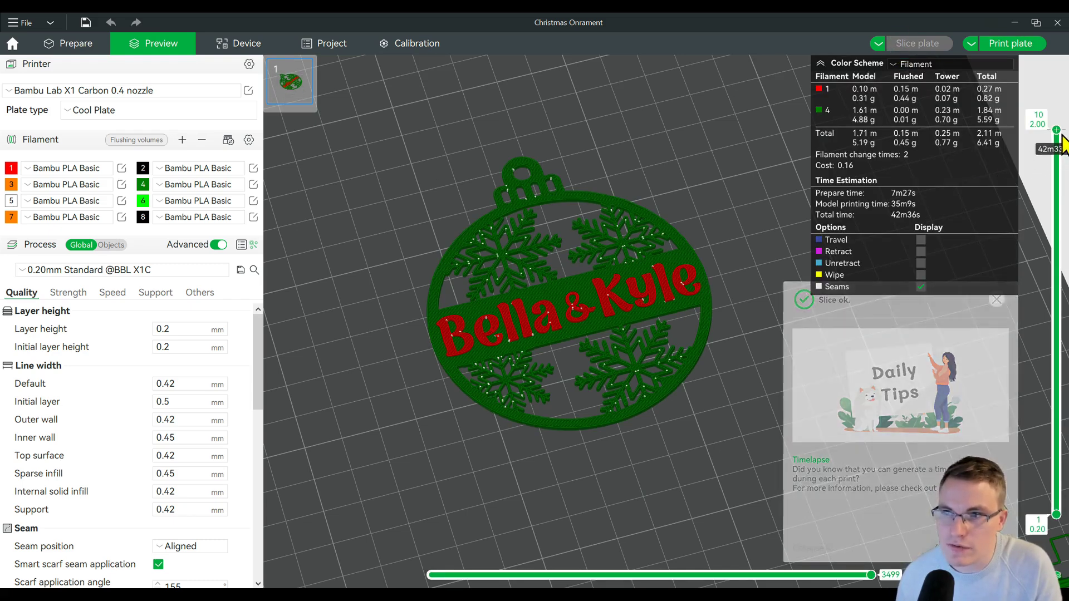
left_click_drag(1057, 136, 1056, 256)
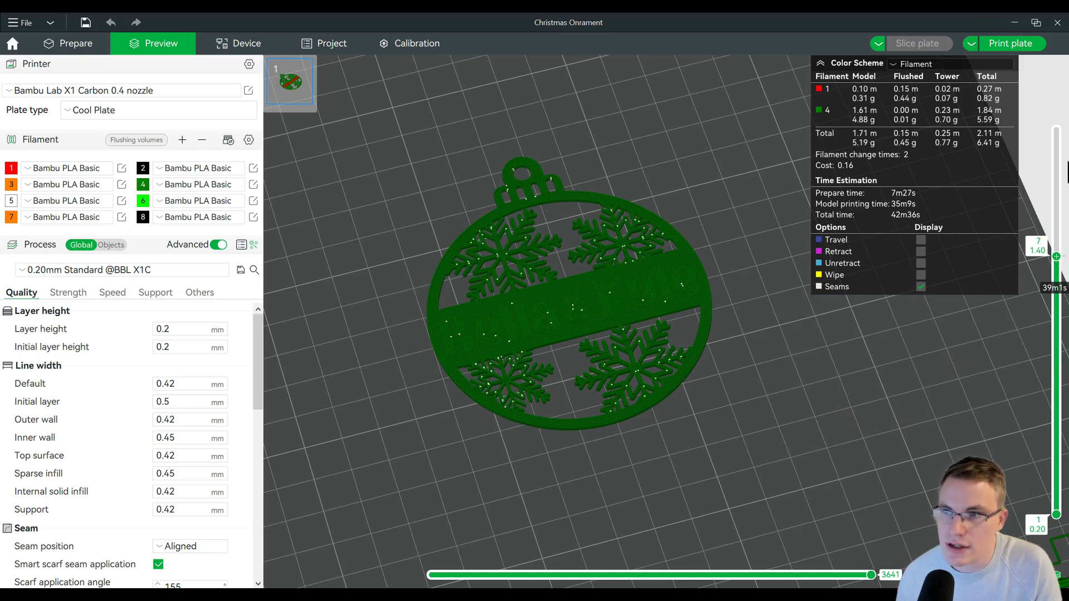
left_click_drag(1060, 167, 1056, 130)
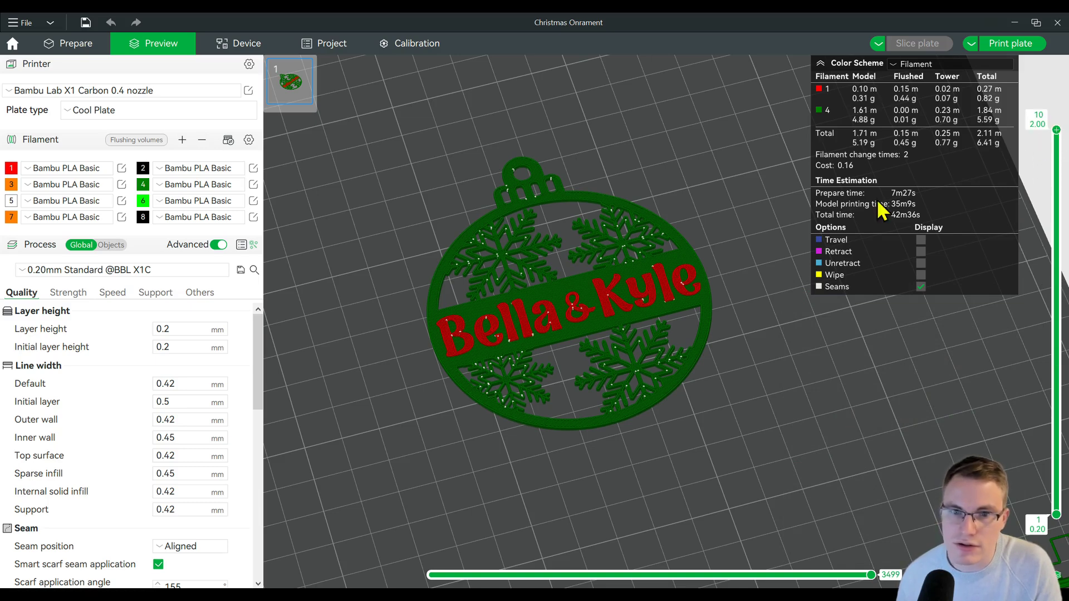